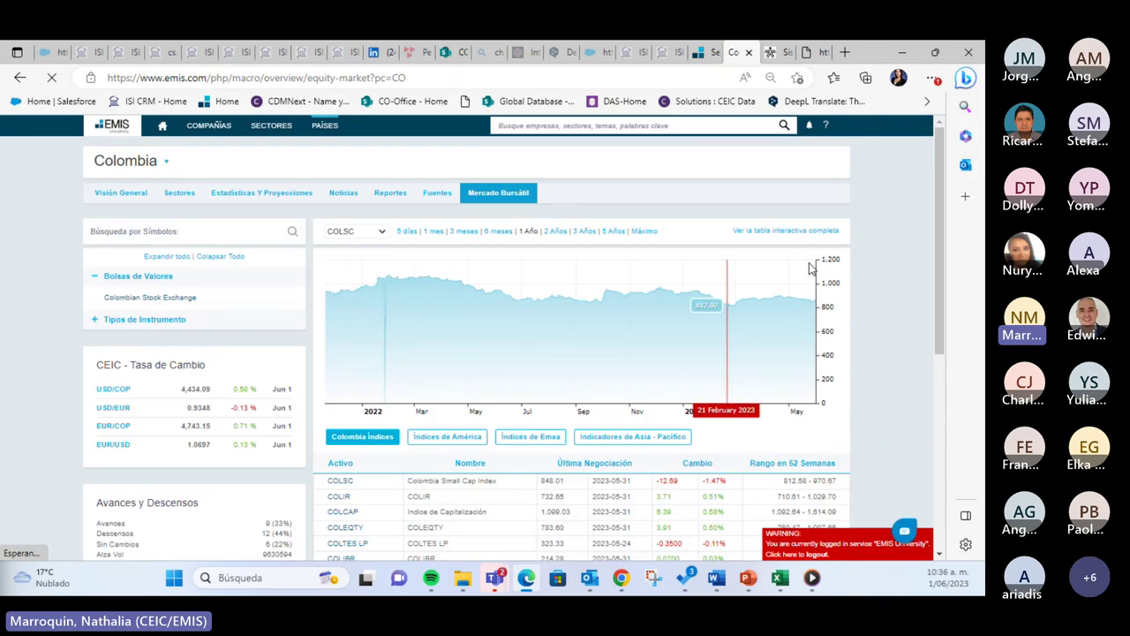
{"action": "scroll", "coordinate": [935, 237], "scroll_direction": "down", "scroll_amount": 2}
{"action": "scroll", "coordinate": [935, 237], "scroll_direction": "down", "scroll_amount": 1}
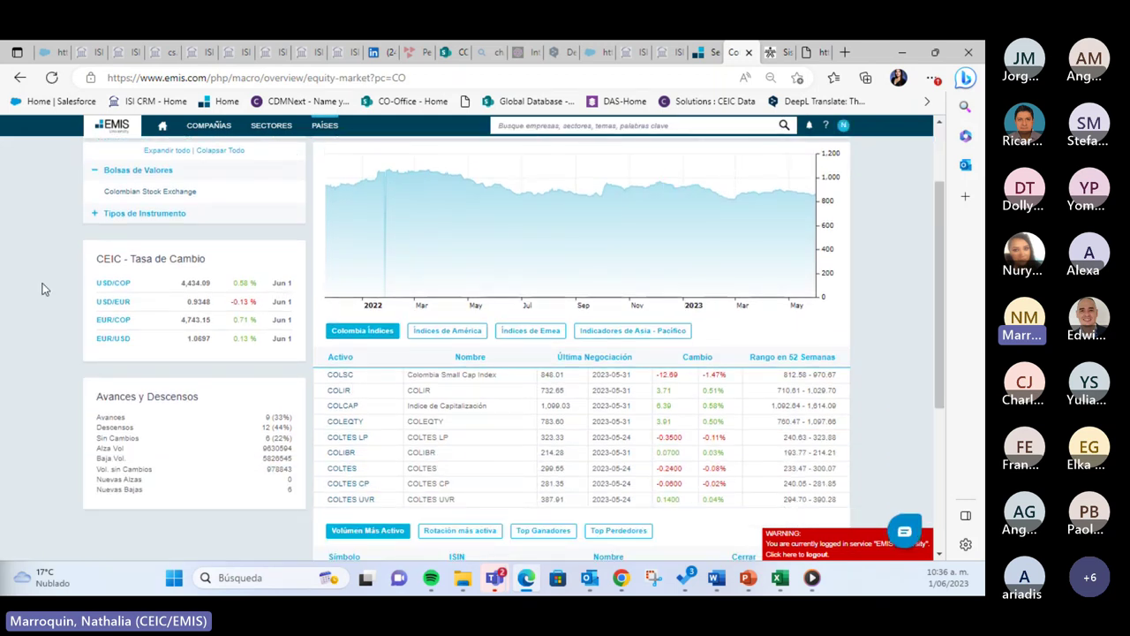
{"action": "left_click_drag", "start_coordinate": [943, 333], "coordinate": [915, 247]}
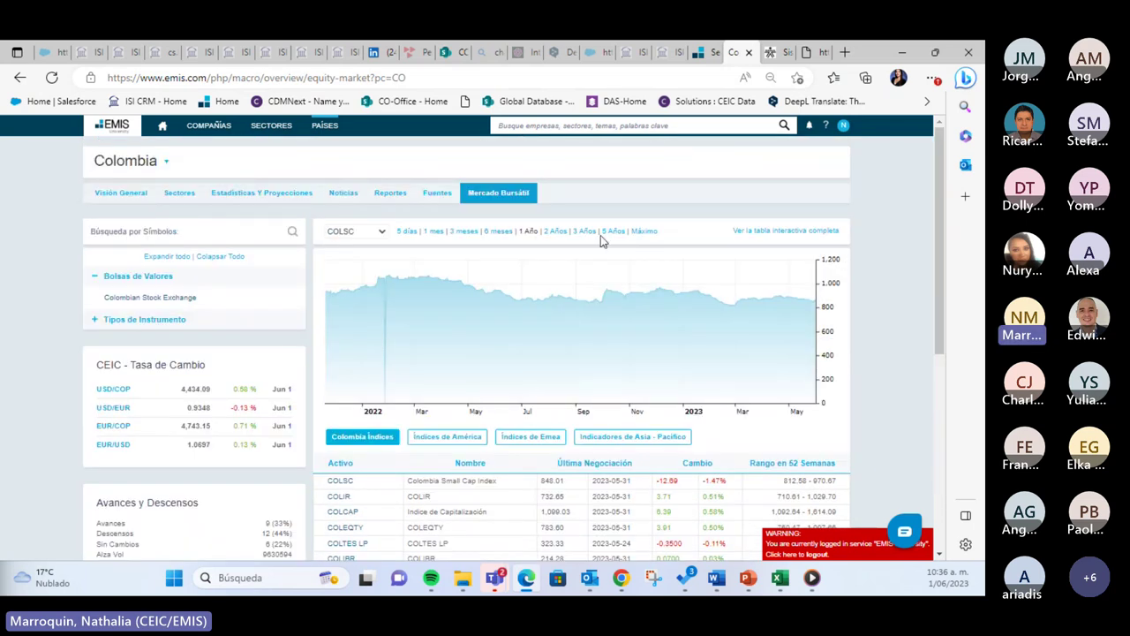
Step: Open the company screener (Clasificador de compañías) from the home page and expand it to show all filters
{"action": "left_click", "coordinate": [162, 130]}
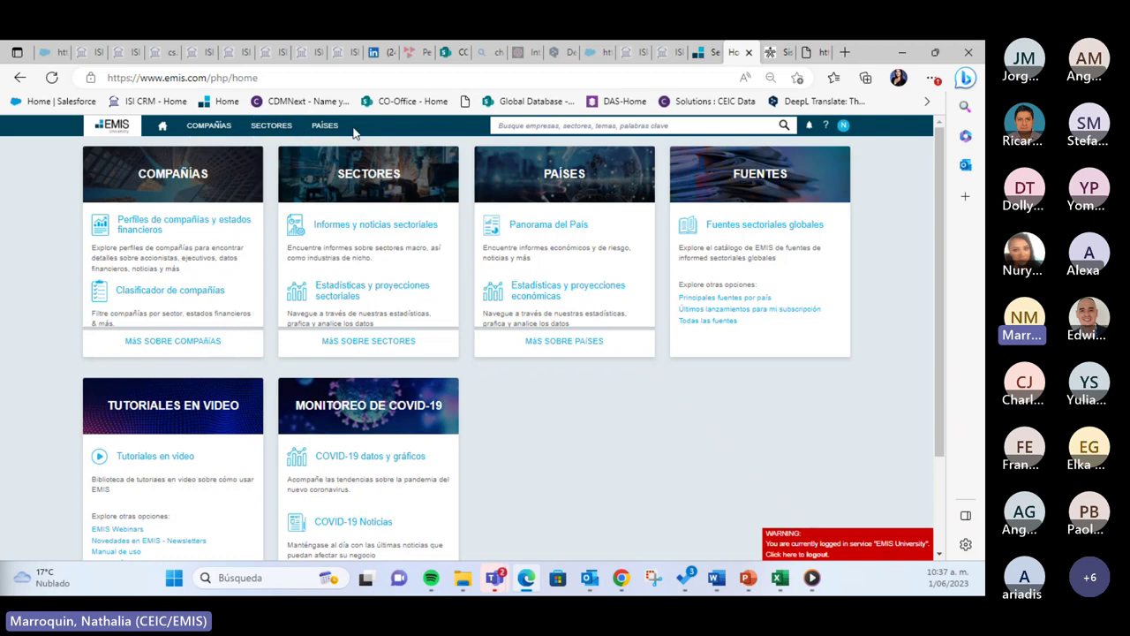
{"action": "mouse_move", "coordinate": [324, 134]}
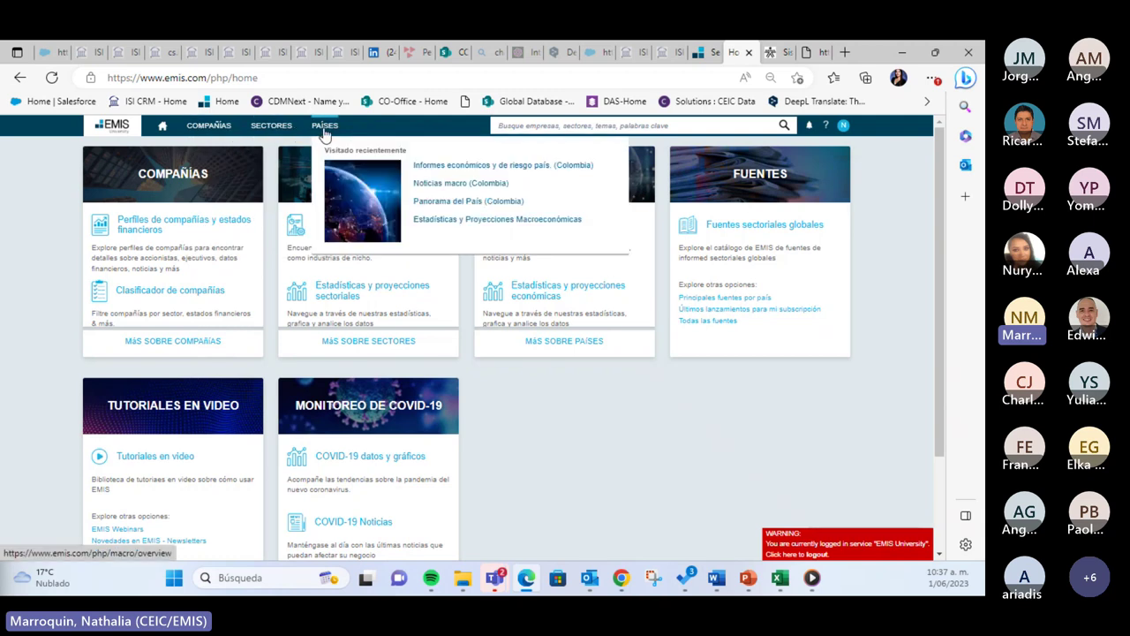
{"action": "mouse_move", "coordinate": [216, 129]}
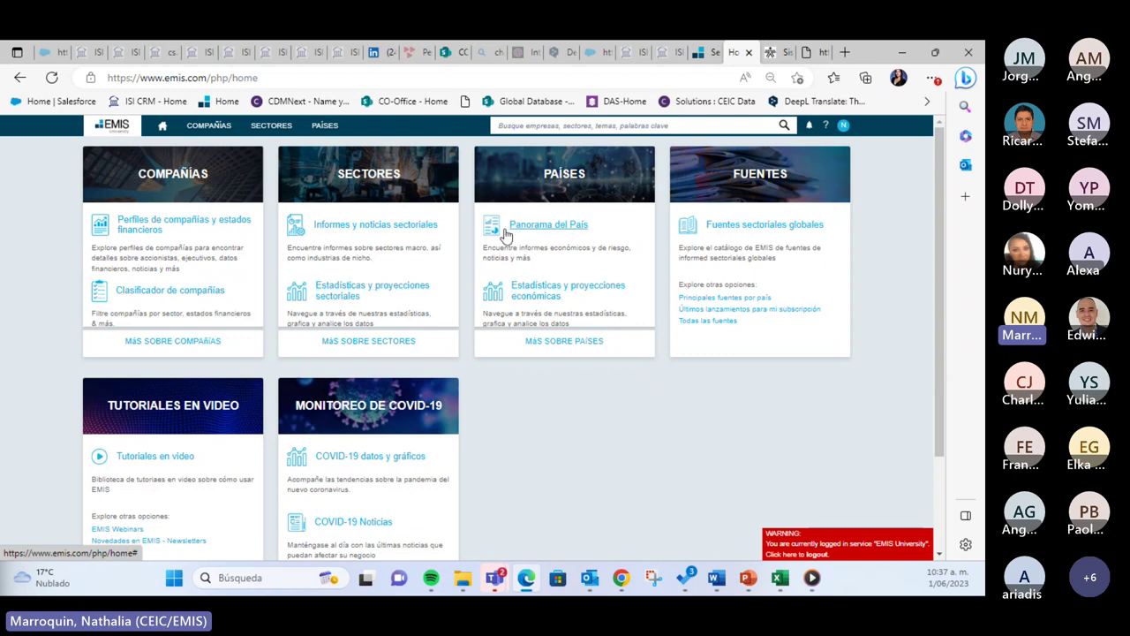
{"action": "left_click", "coordinate": [161, 298]}
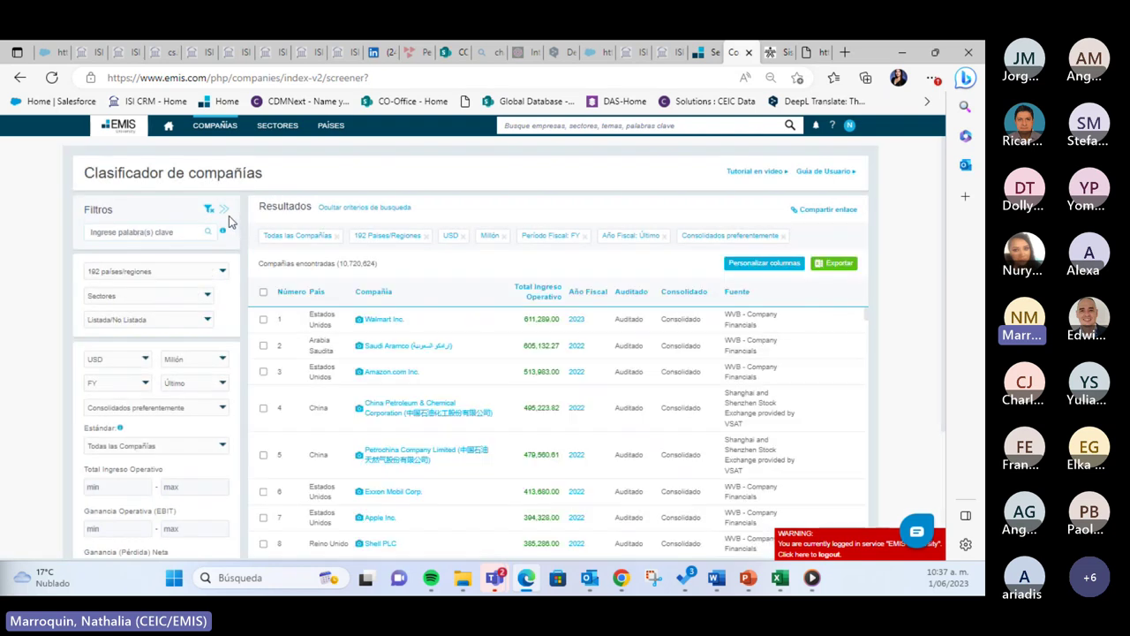
{"action": "left_click", "coordinate": [225, 213]}
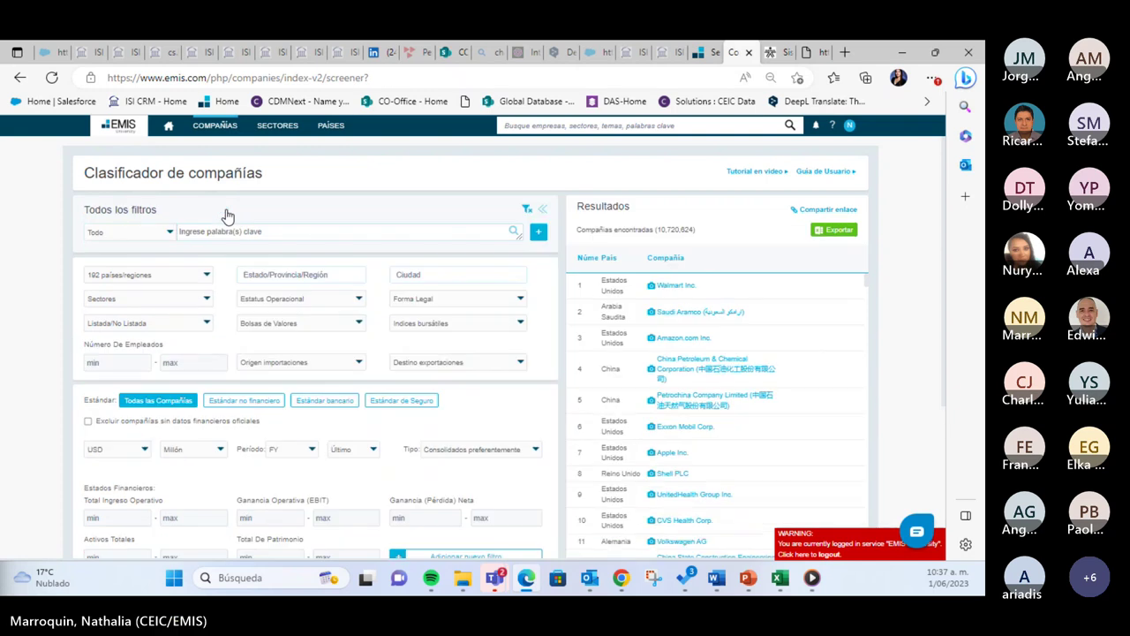
Step: Search the company screener for the keyword "alpina"
{"action": "left_click", "coordinate": [215, 233]}
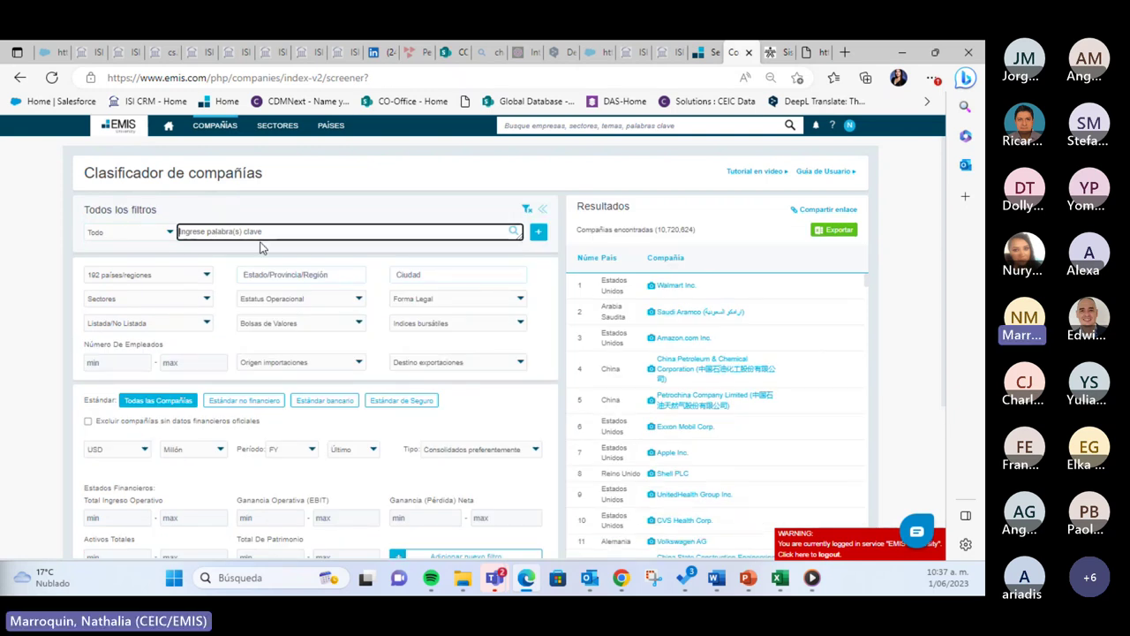
{"action": "type", "text": "alpina"}
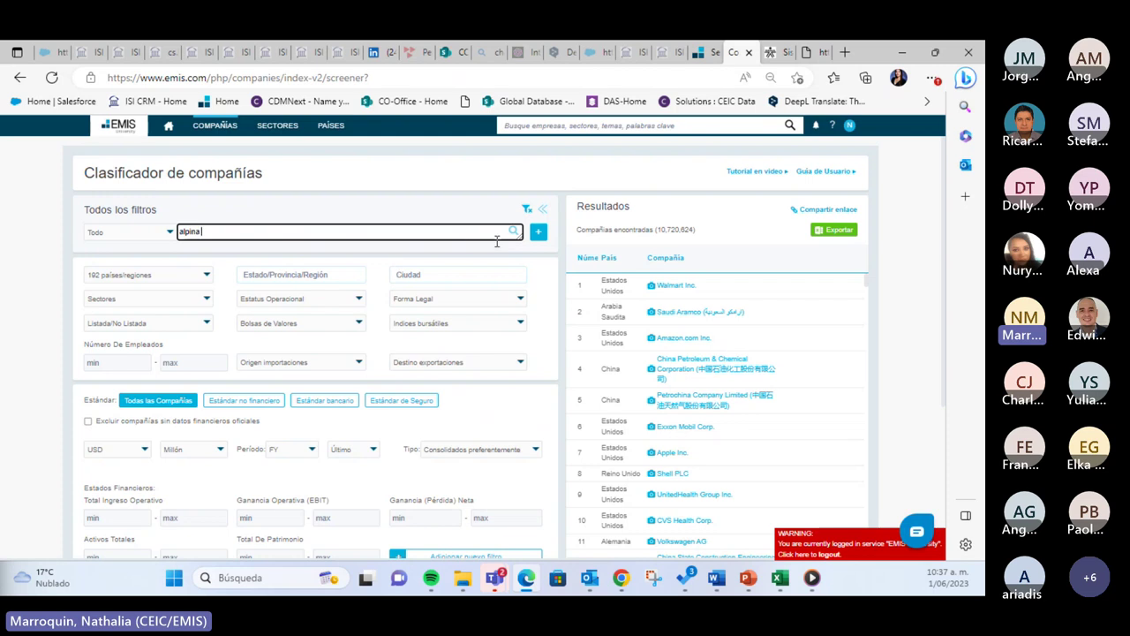
{"action": "left_click", "coordinate": [514, 231]}
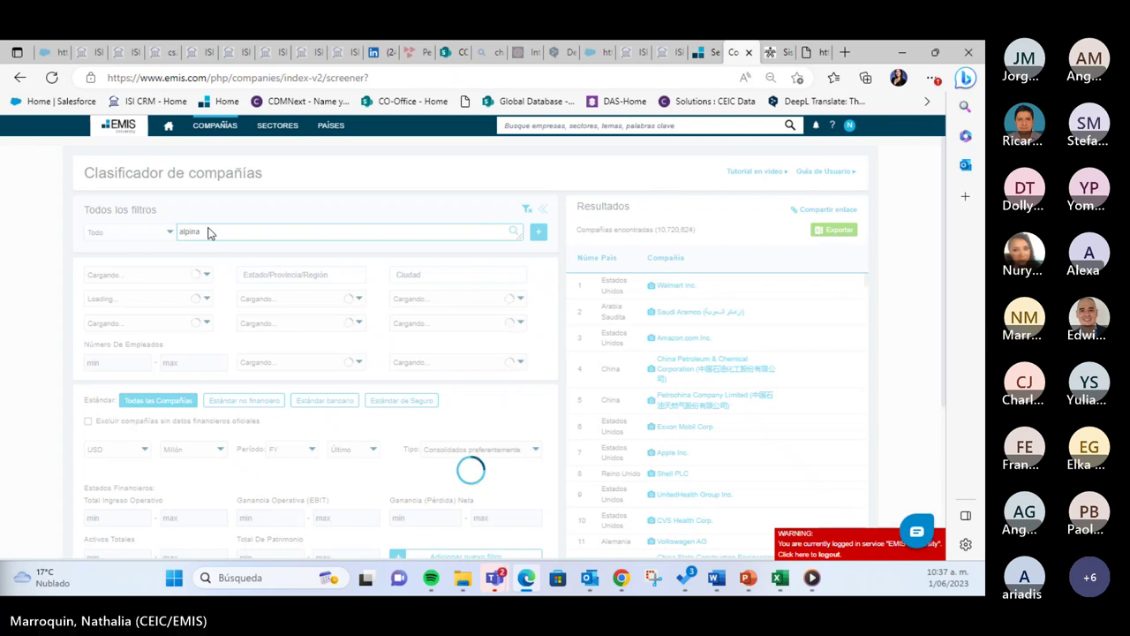
Step: Replace the screener keyword with "alimentos" and run the search
{"action": "left_click_drag", "start_coordinate": [209, 229], "coordinate": [183, 233]}
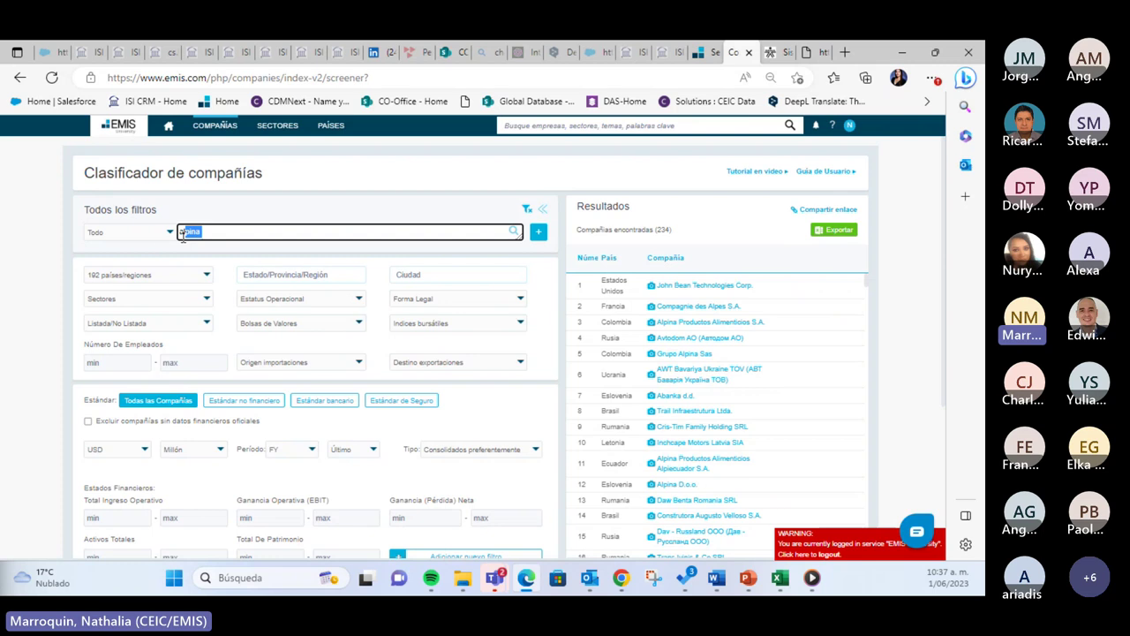
{"action": "key", "text": "BackSpace"}
{"action": "type", "text": "alim"}
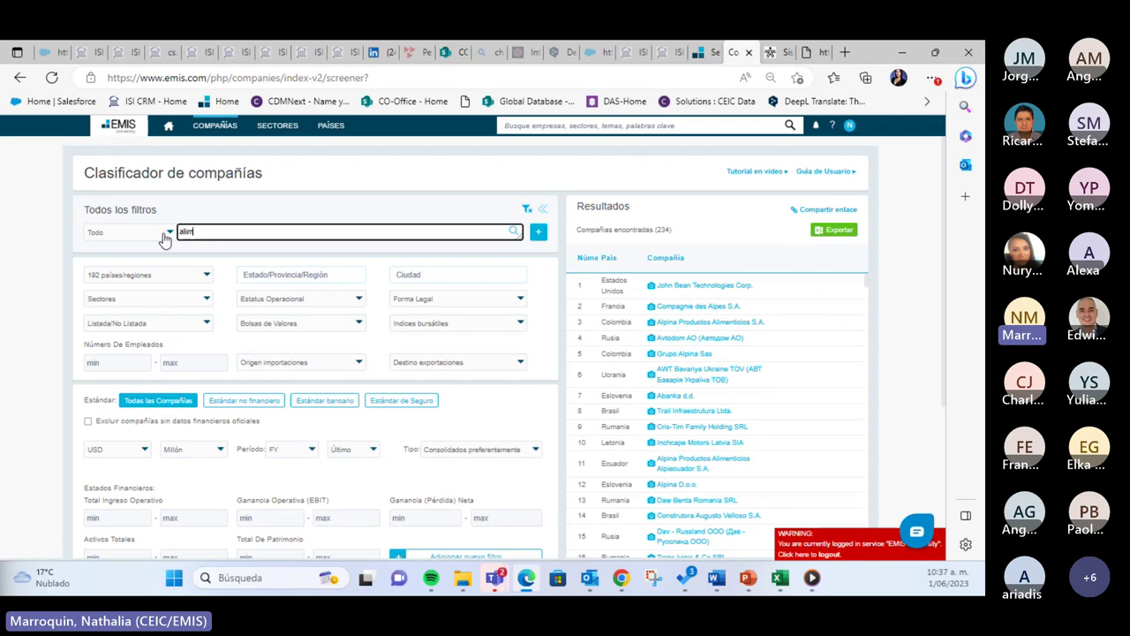
{"action": "type", "text": "entos"}
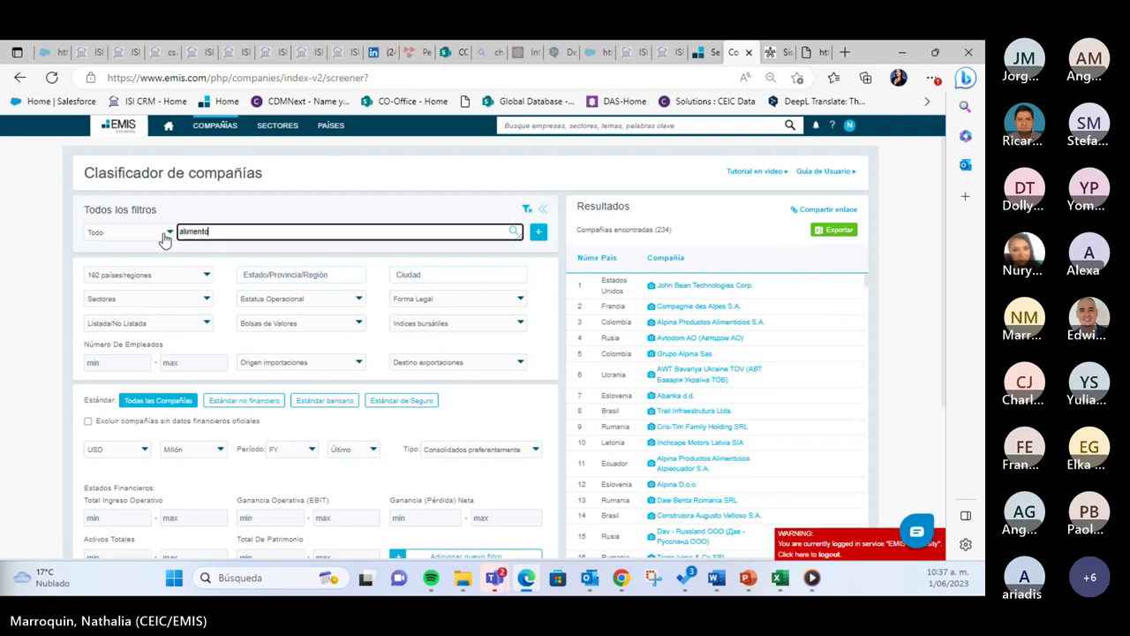
{"action": "left_click", "coordinate": [513, 231]}
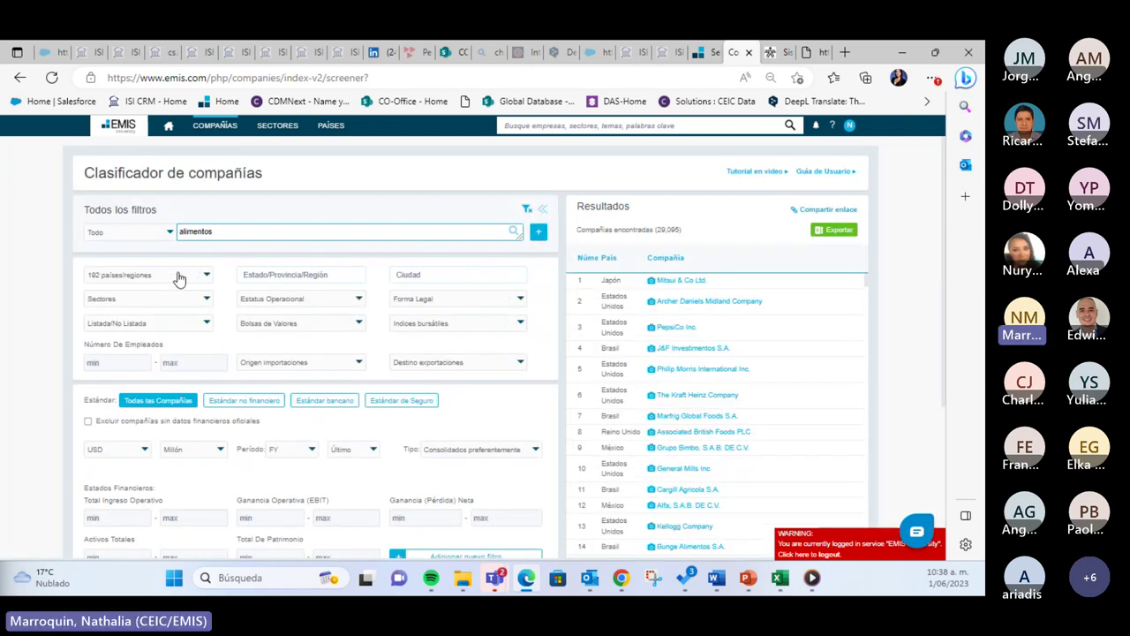
Step: Clear the selected countries and restrict the screener results to Colombia in the América region
{"action": "left_click", "coordinate": [177, 275]}
{"action": "left_click", "coordinate": [142, 332]}
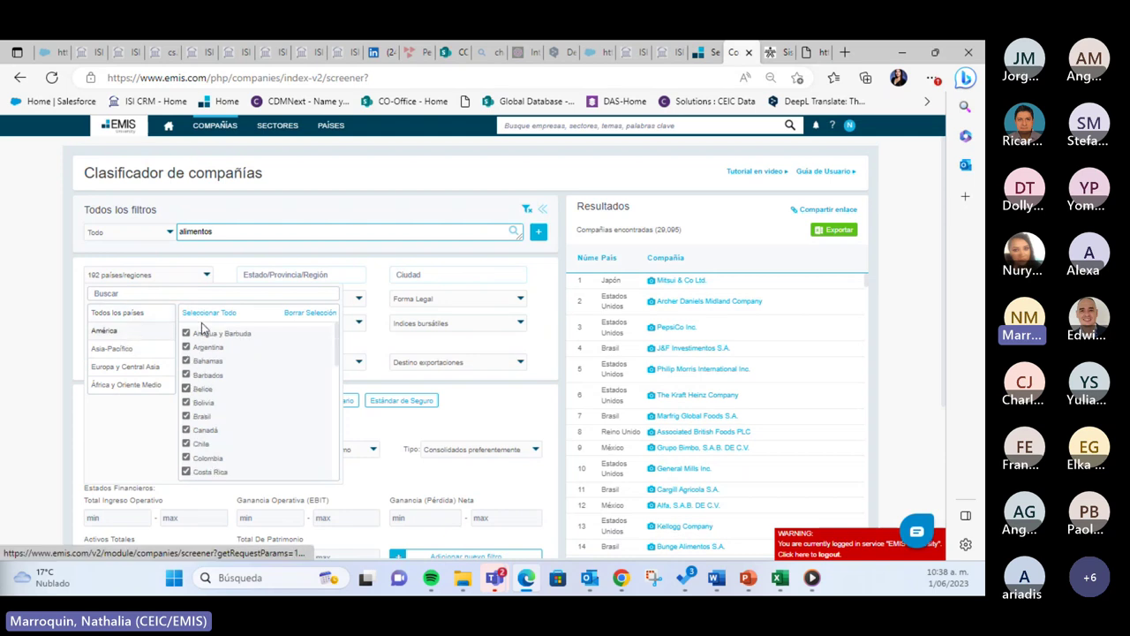
{"action": "left_click", "coordinate": [307, 314]}
{"action": "left_click", "coordinate": [201, 460]}
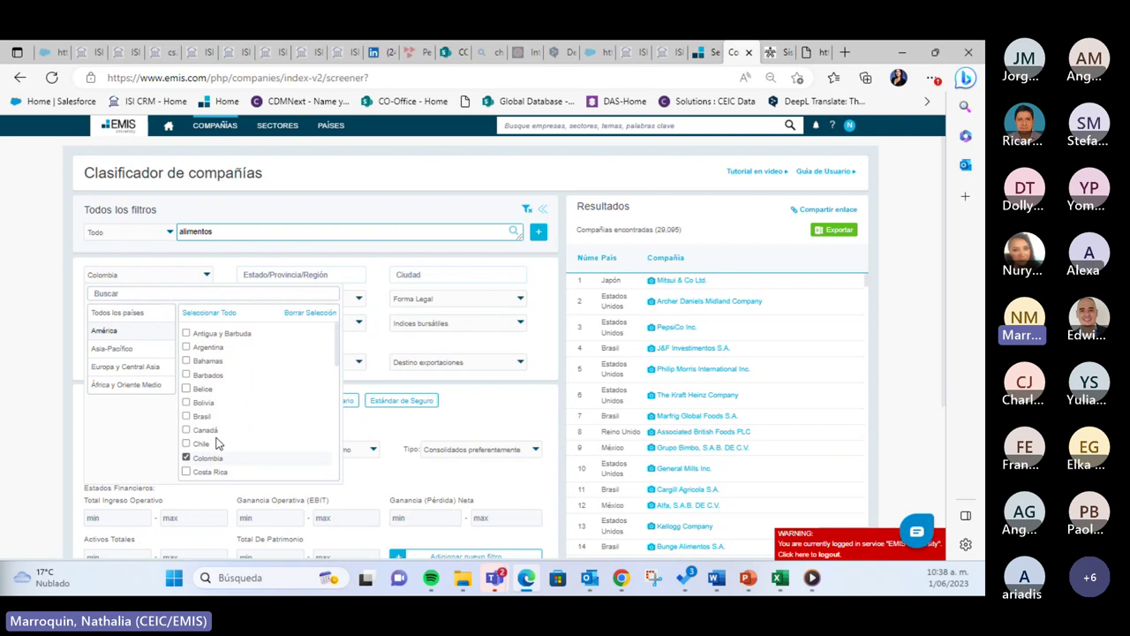
{"action": "left_click", "coordinate": [335, 265]}
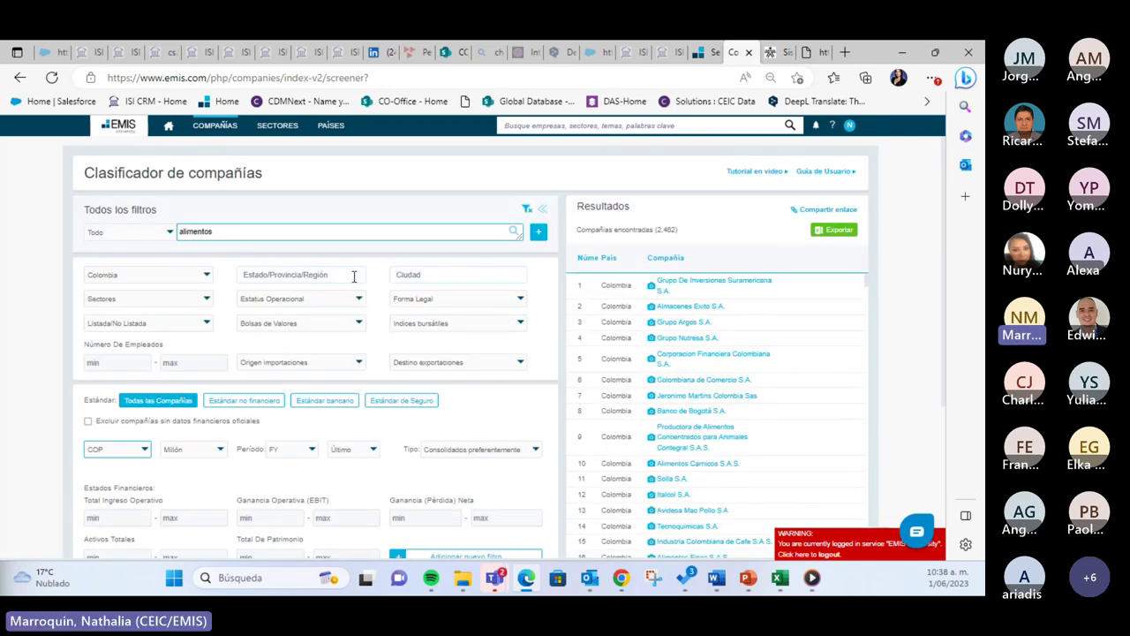
Step: Filter the companies by city, choosing Bogota D.c
{"action": "left_click", "coordinate": [355, 278]}
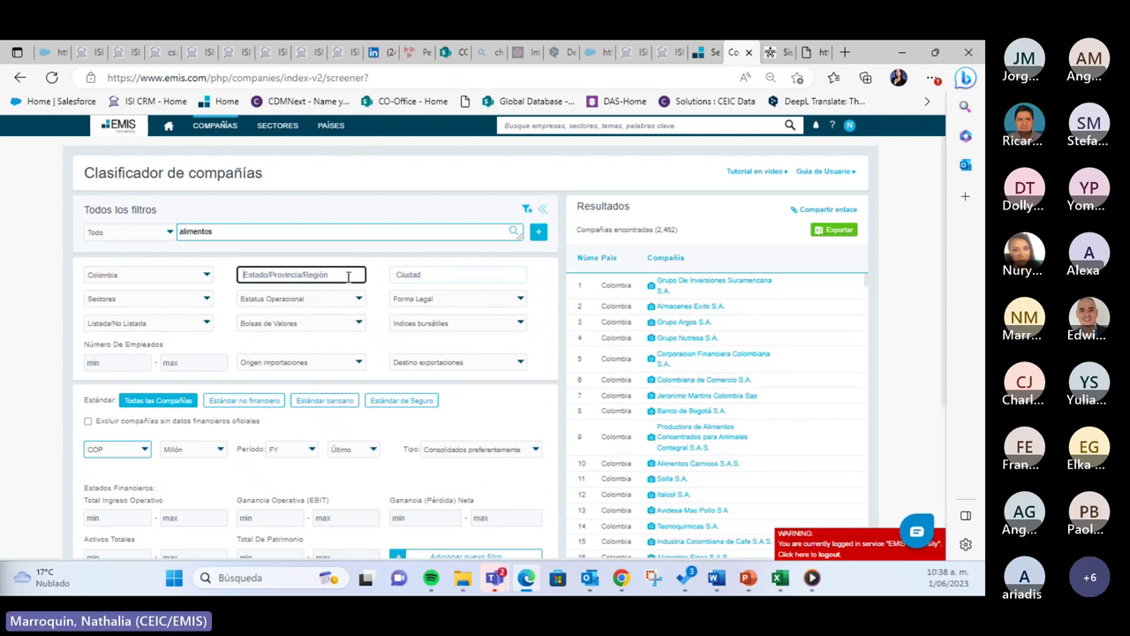
{"action": "left_click", "coordinate": [413, 276]}
{"action": "type", "text": "Bo"}
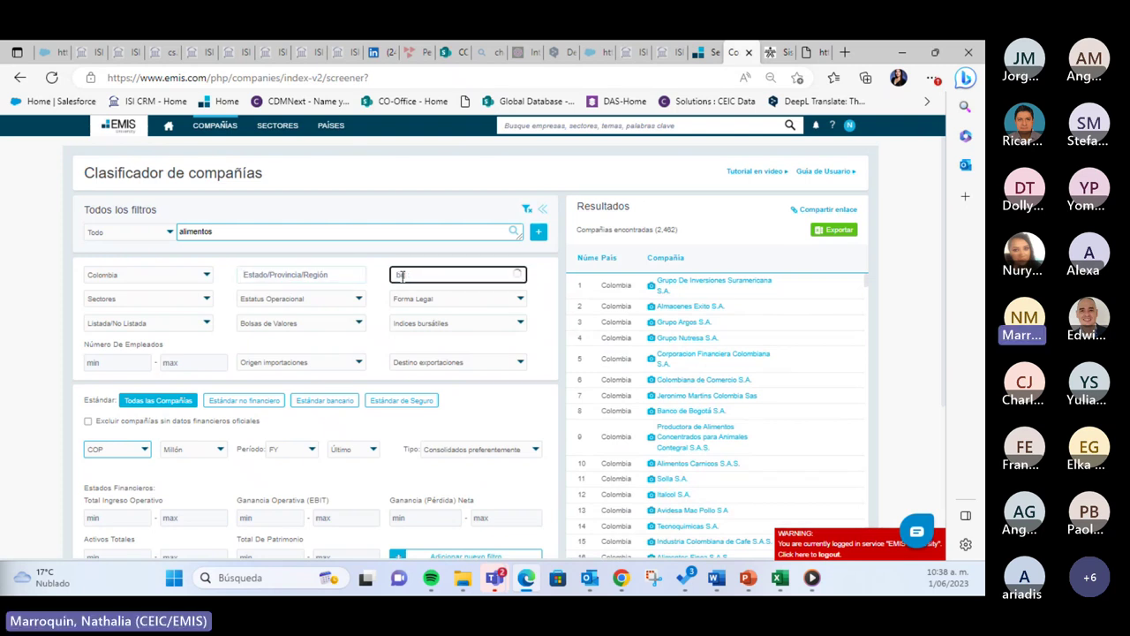
{"action": "type", "text": "got"}
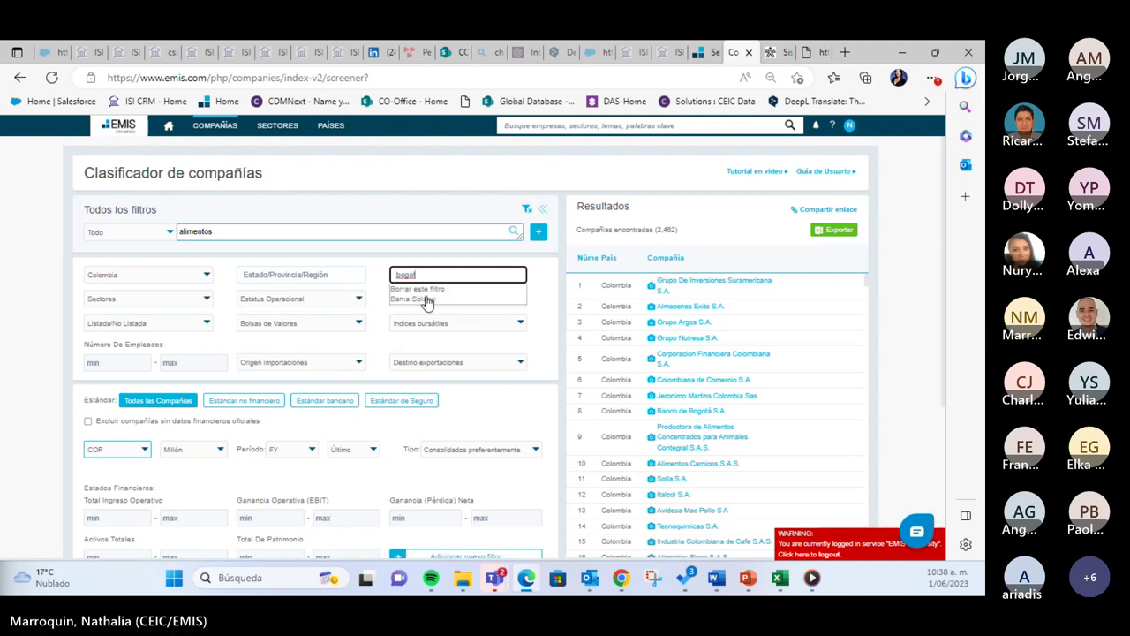
{"action": "type", "text": "a"}
{"action": "left_click", "coordinate": [418, 300]}
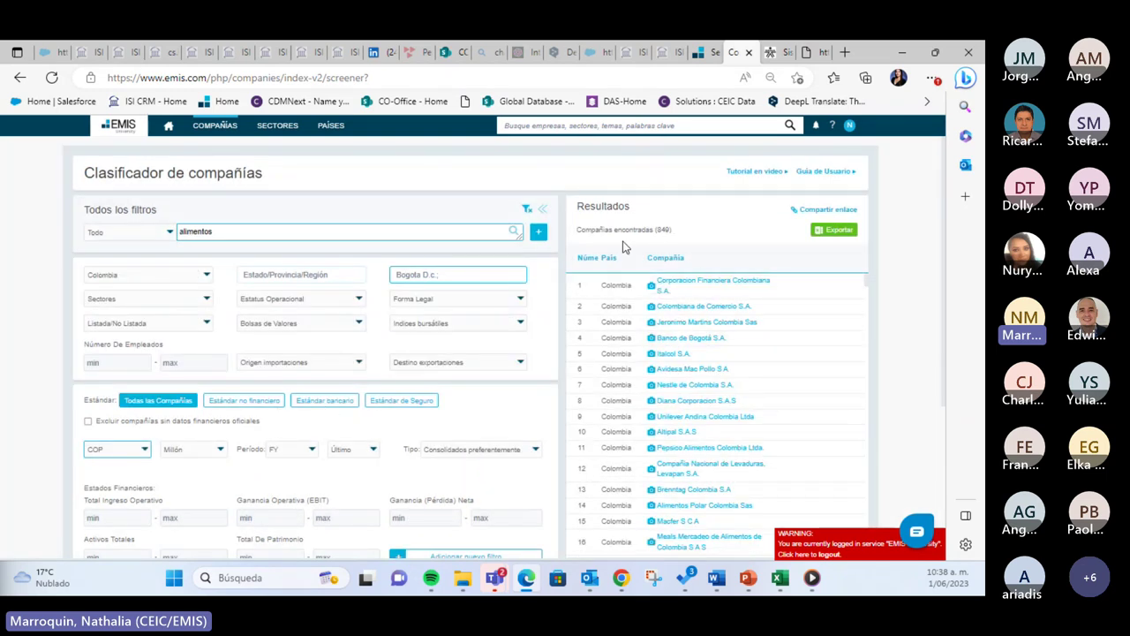
Step: Search the EMIS Industries sectors for "alimento" and apply the Producción de alimentos y bebidas (2) filter
{"action": "left_click", "coordinate": [207, 301]}
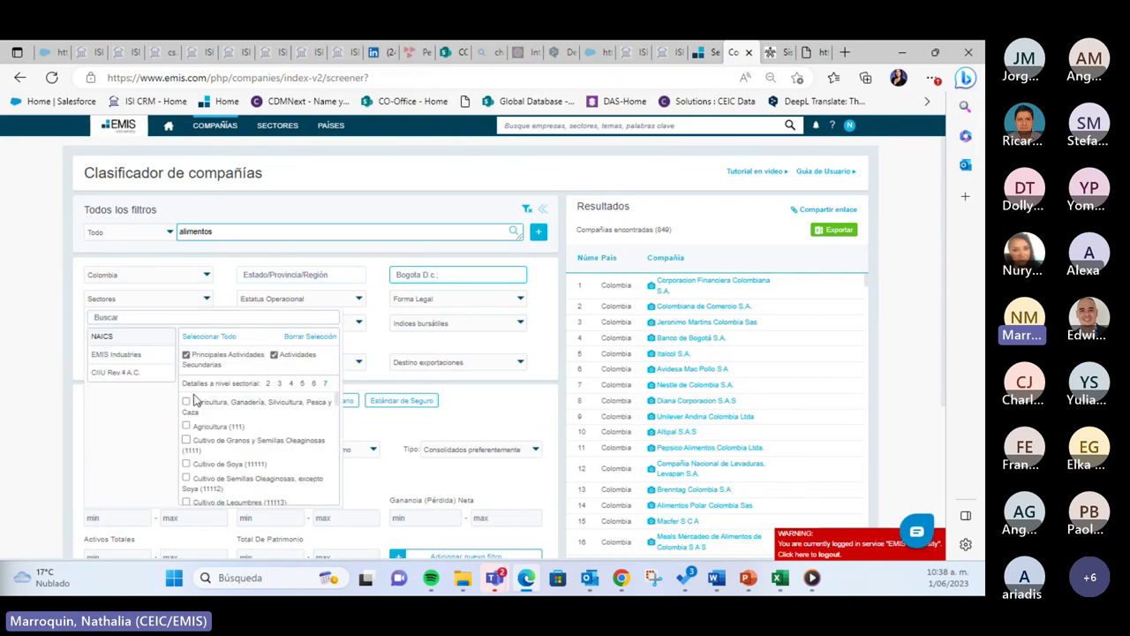
{"action": "left_click_drag", "start_coordinate": [335, 401], "coordinate": [336, 488]}
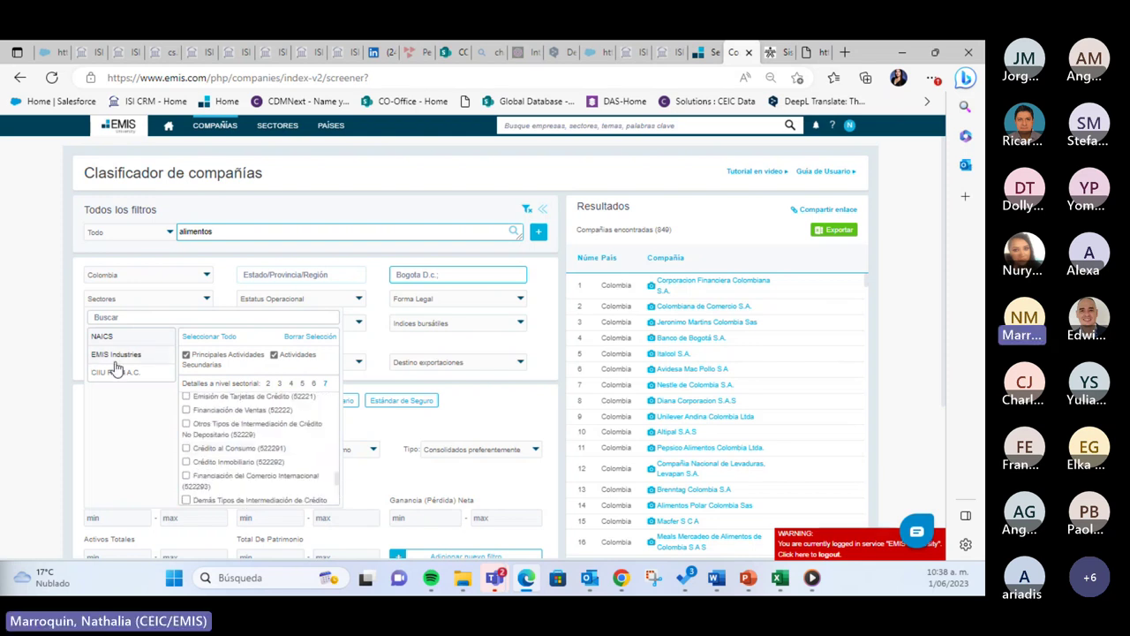
{"action": "left_click", "coordinate": [121, 362]}
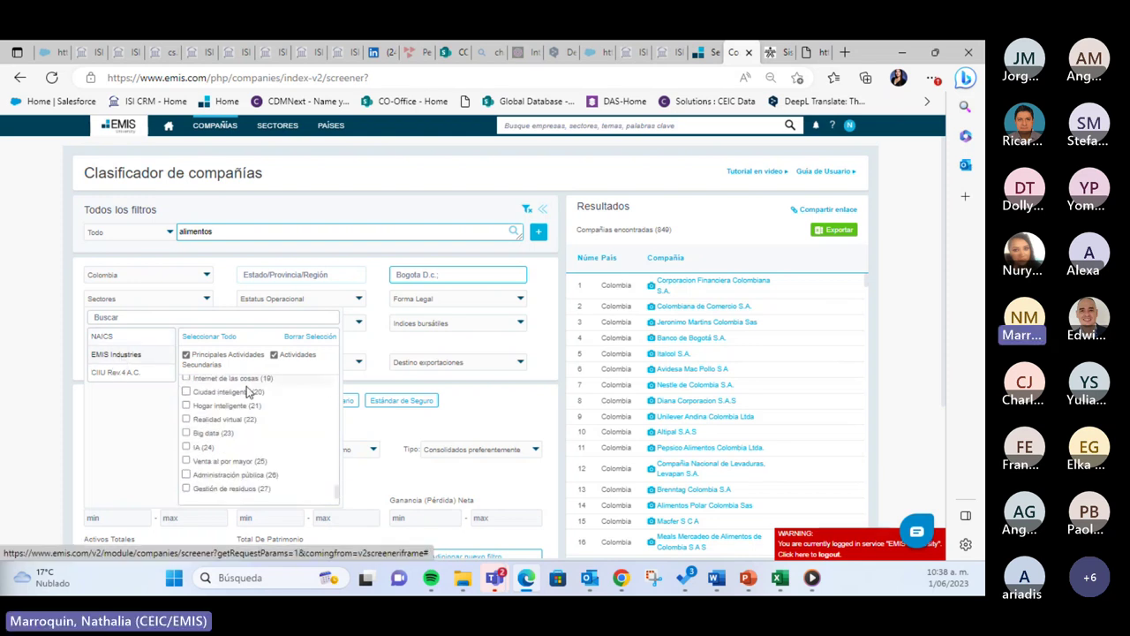
{"action": "left_click_drag", "start_coordinate": [339, 491], "coordinate": [342, 402]}
{"action": "left_click", "coordinate": [206, 321]}
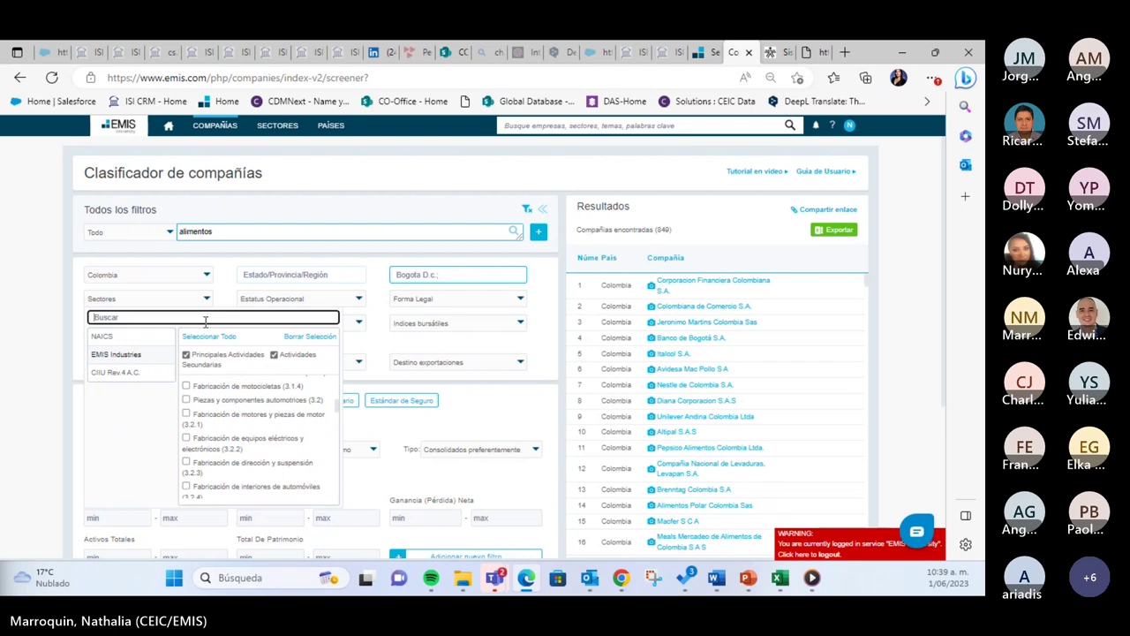
{"action": "type", "text": "alim"}
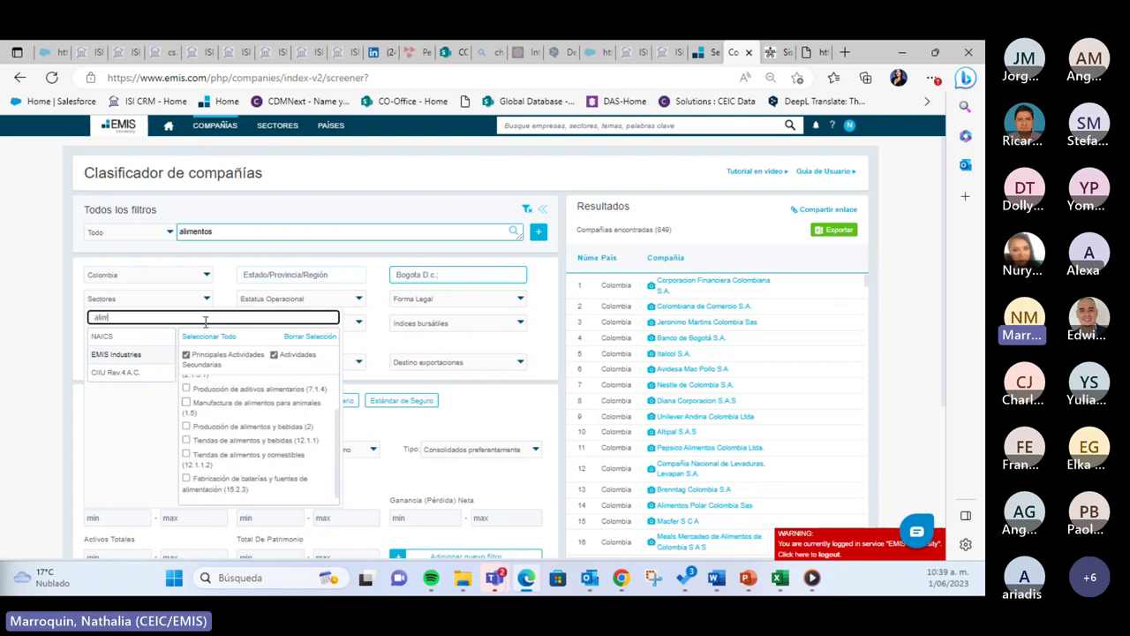
{"action": "type", "text": "ento"}
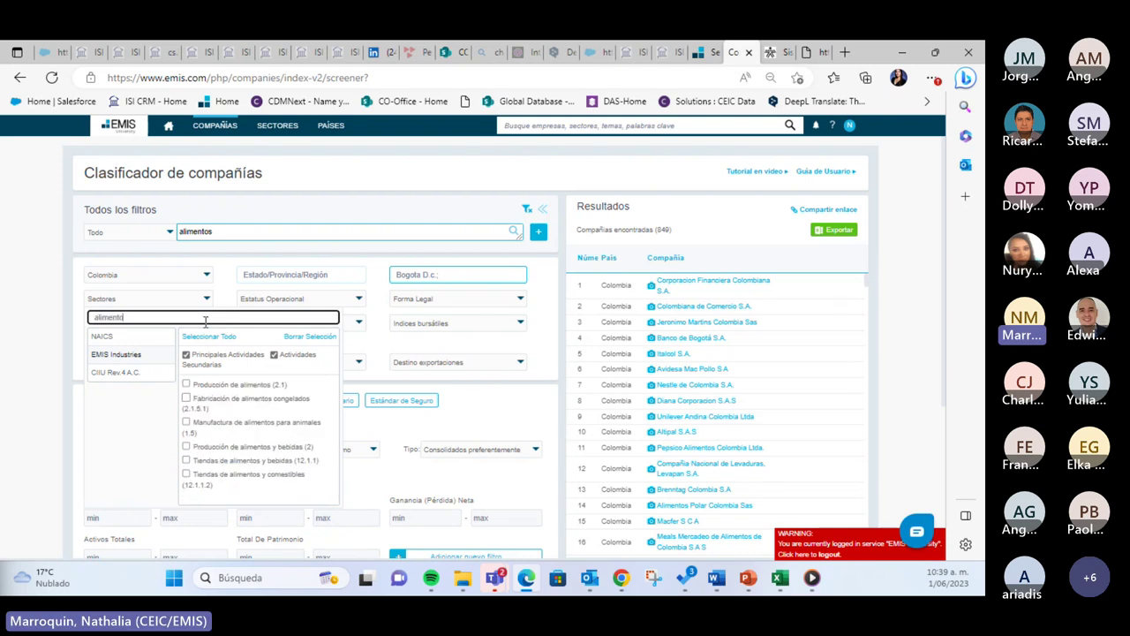
{"action": "left_click", "coordinate": [186, 451]}
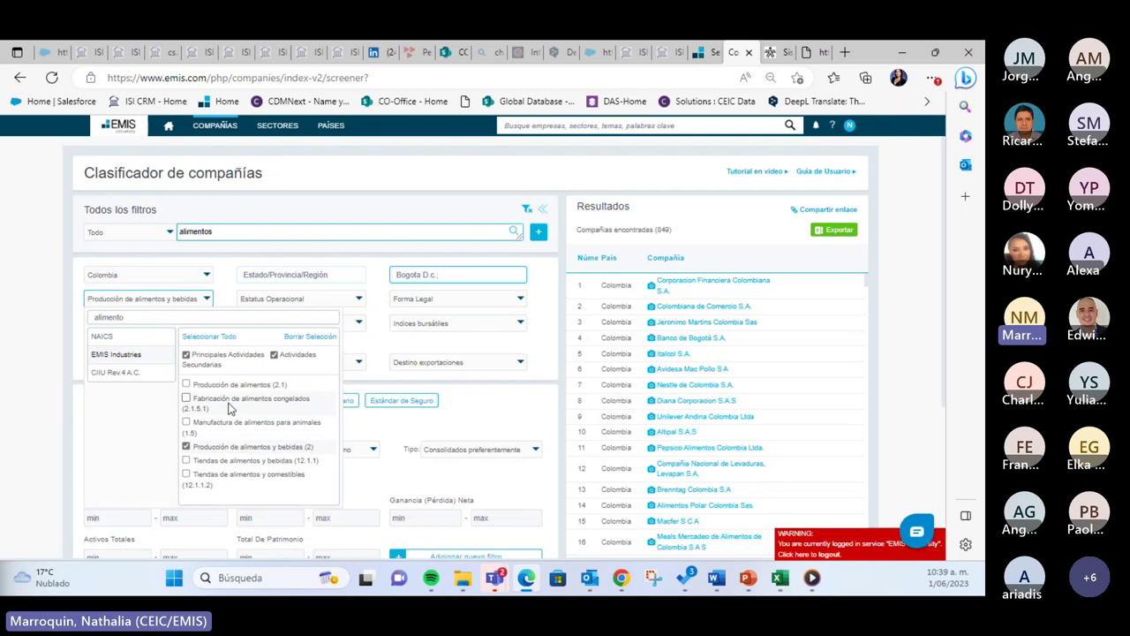
{"action": "left_click", "coordinate": [473, 200]}
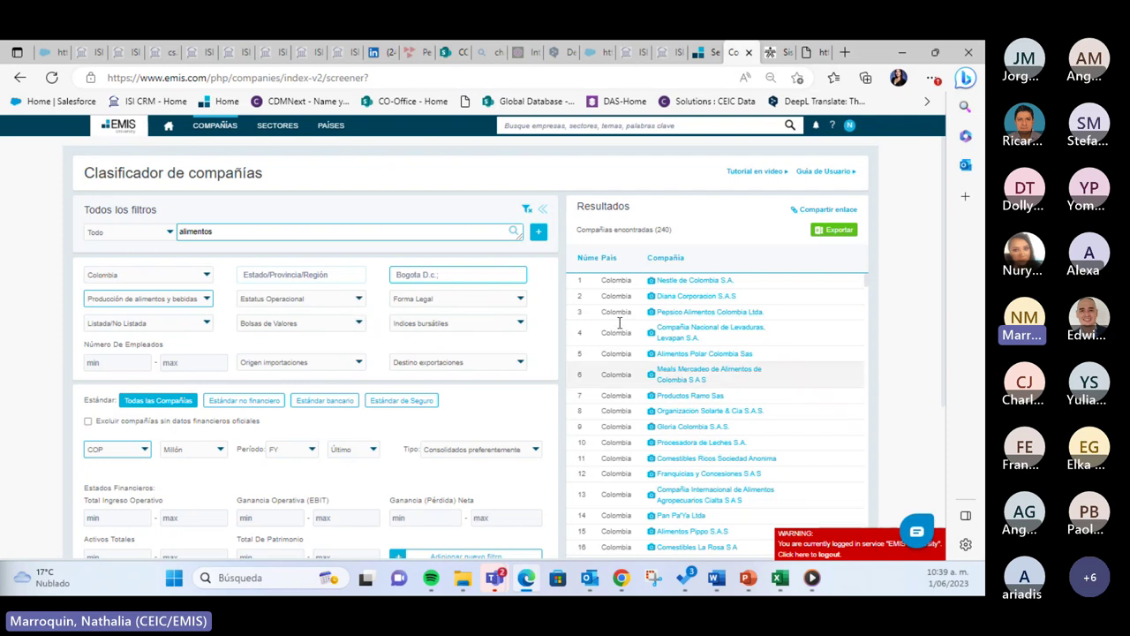
Step: Restrict the companies to the Operacional operating status
{"action": "left_click", "coordinate": [321, 308]}
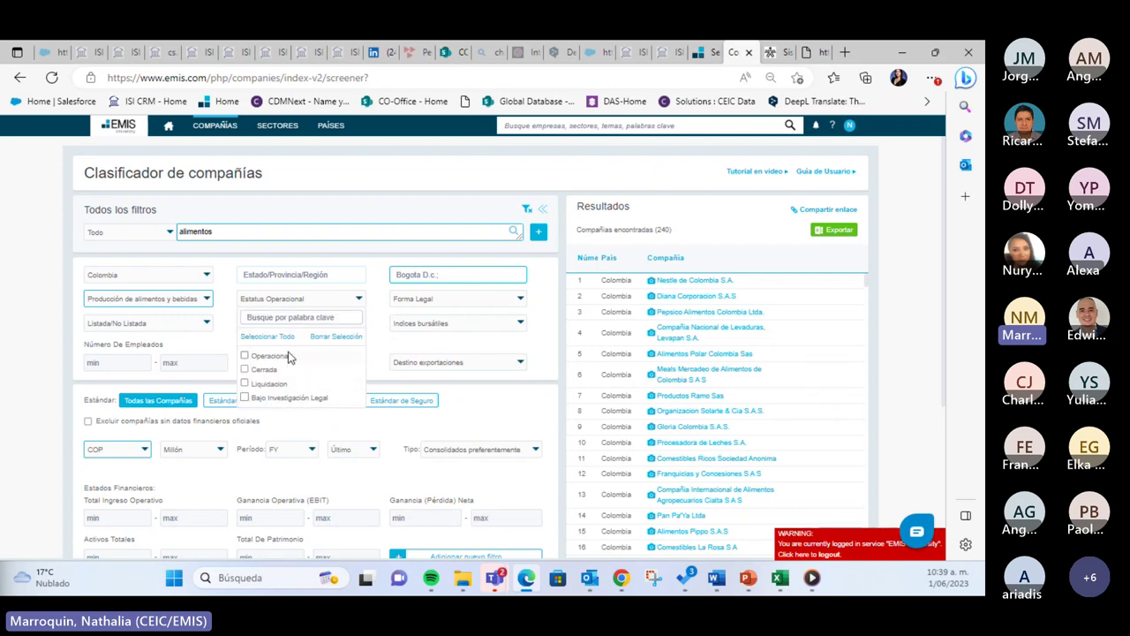
{"action": "left_click", "coordinate": [246, 357]}
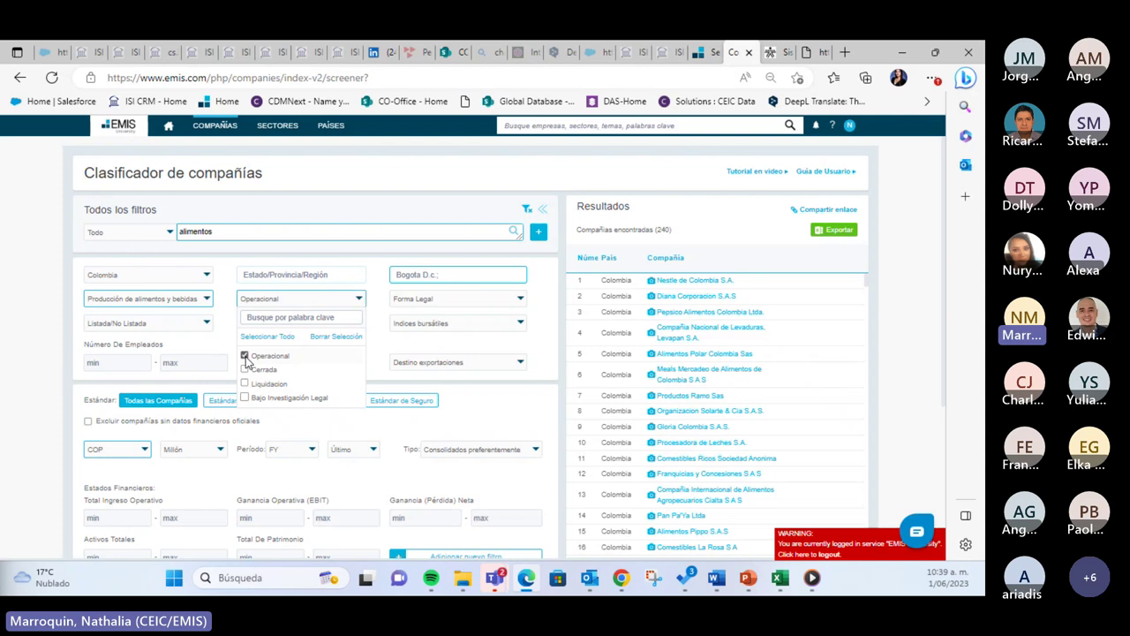
{"action": "left_click", "coordinate": [364, 264]}
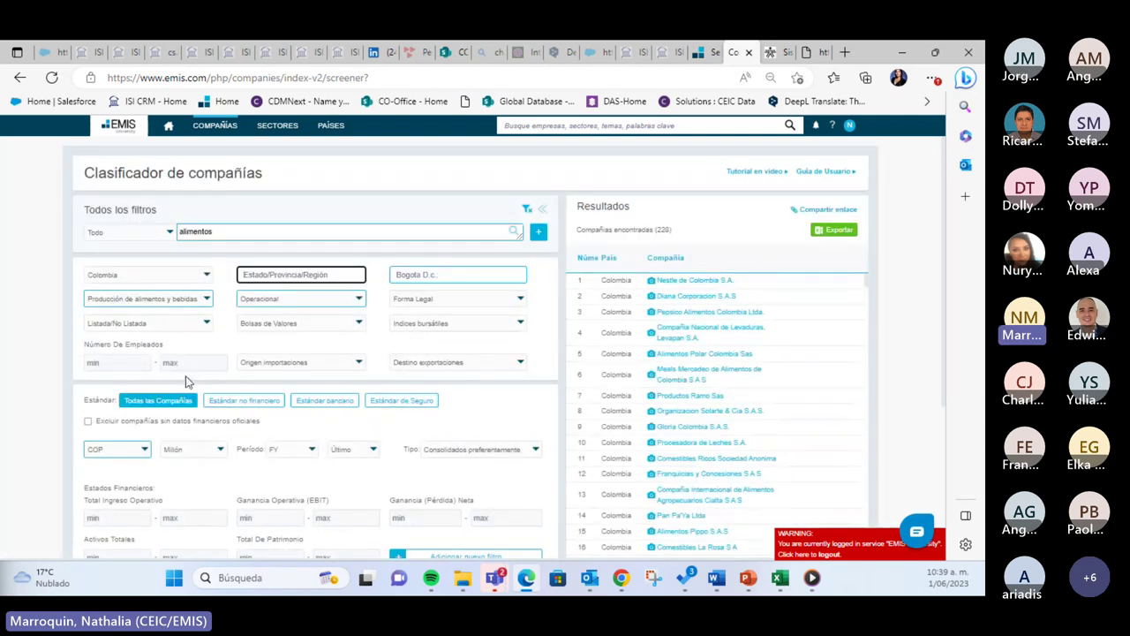
{"action": "left_click", "coordinate": [127, 365]}
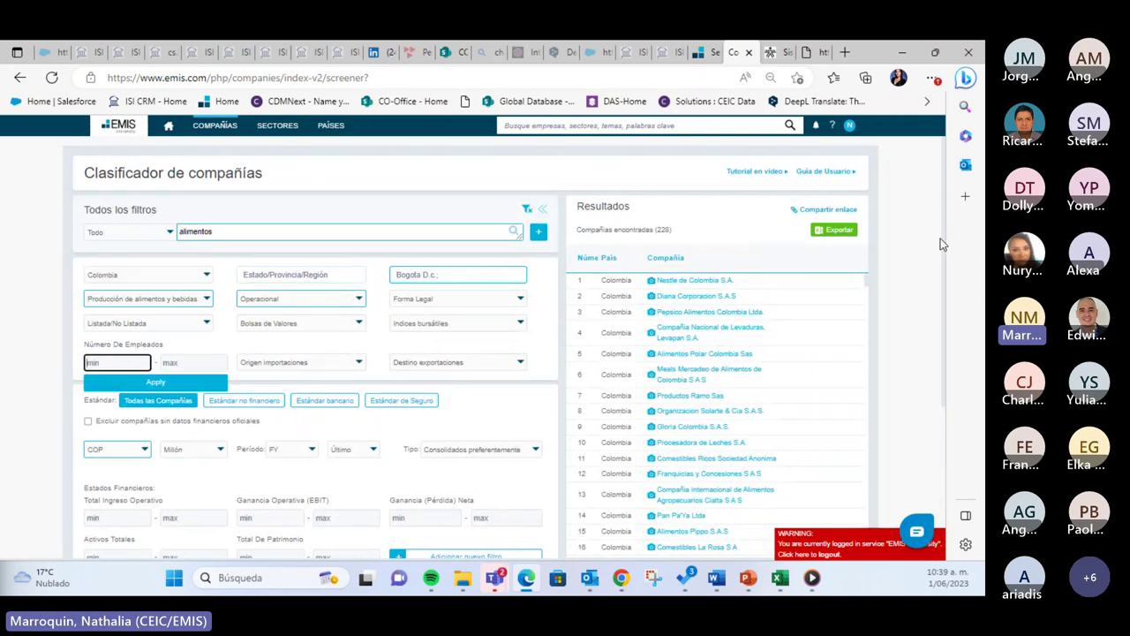
{"action": "scroll", "coordinate": [943, 244], "scroll_direction": "down", "scroll_amount": 2}
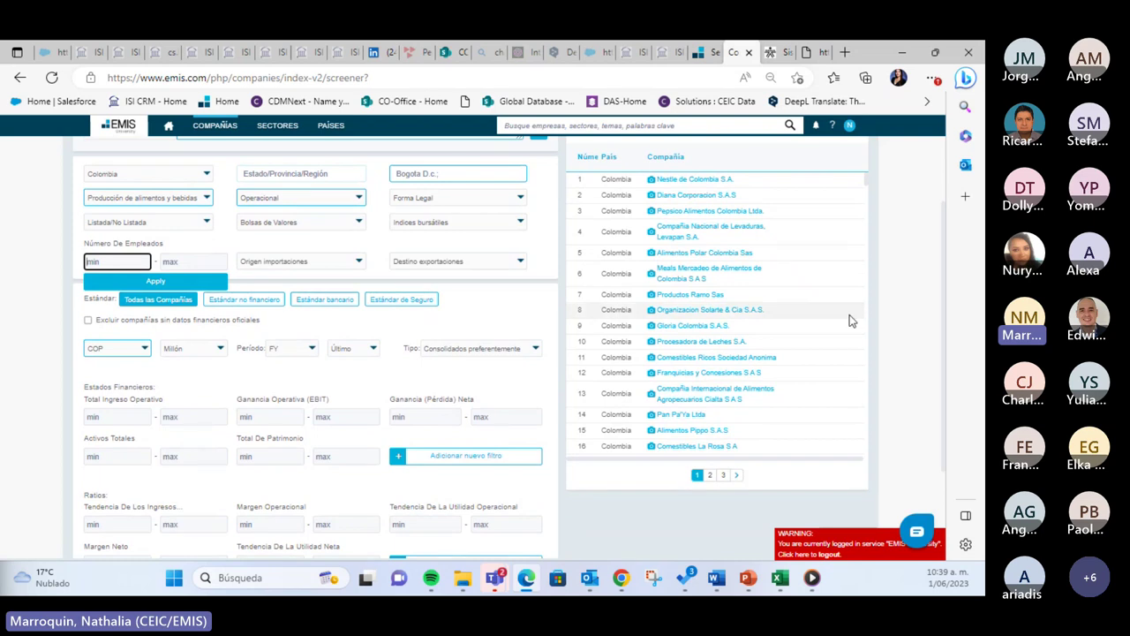
{"action": "scroll", "coordinate": [945, 291], "scroll_direction": "up", "scroll_amount": 2}
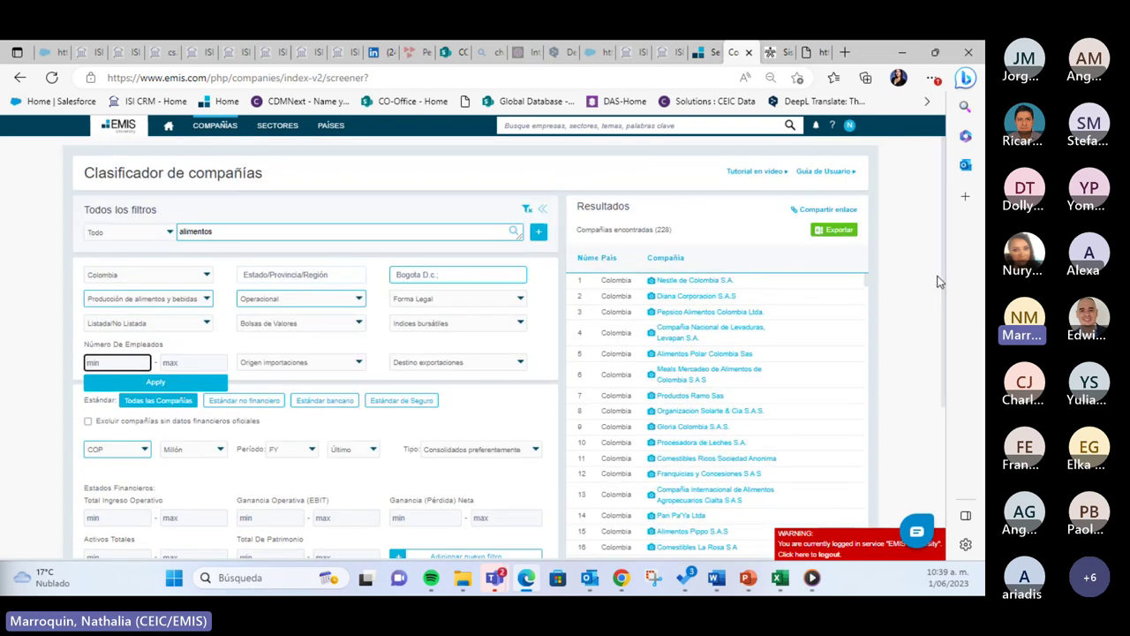
Step: Review the screener's company list and its financial statement, ratio and market data filters
{"action": "scroll", "coordinate": [934, 318], "scroll_direction": "down", "scroll_amount": 3}
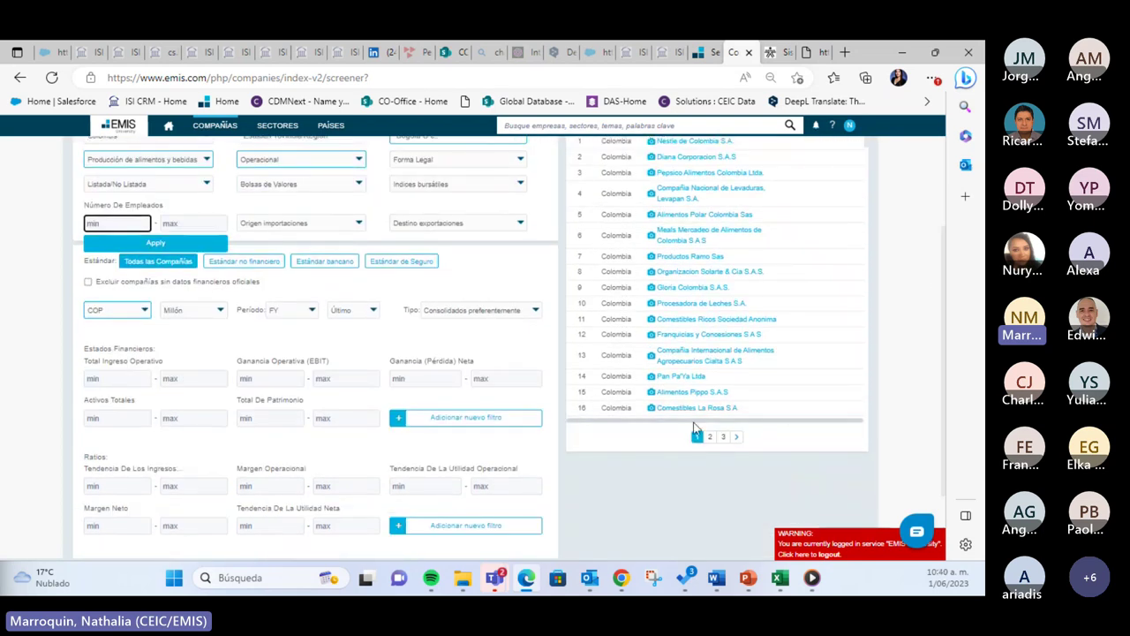
{"action": "scroll", "coordinate": [946, 346], "scroll_direction": "down", "scroll_amount": 1}
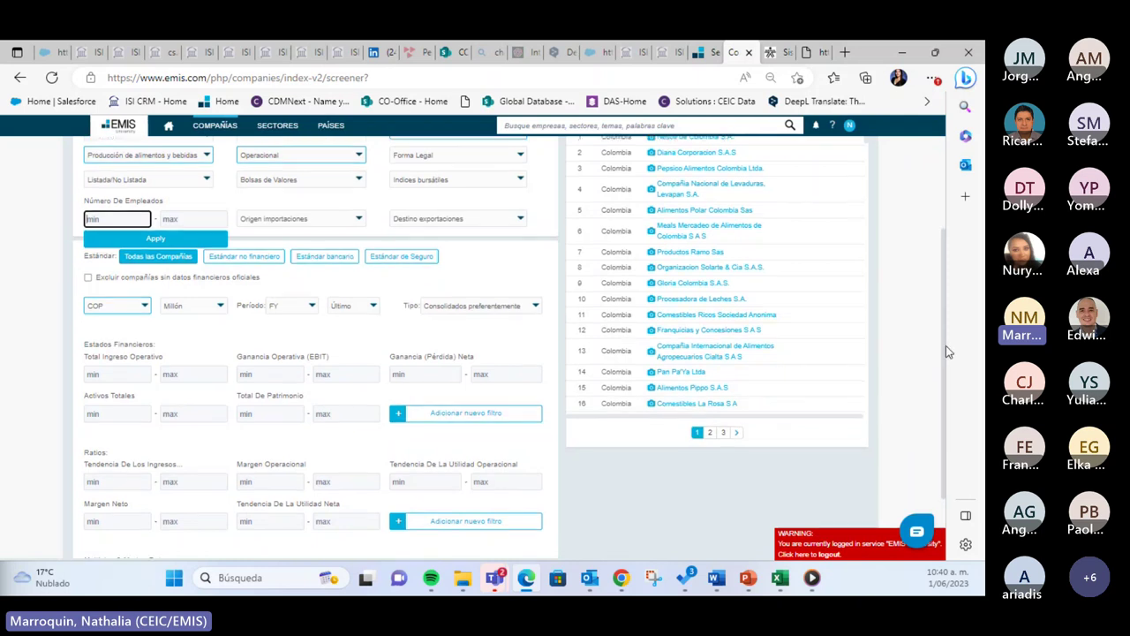
{"action": "scroll", "coordinate": [945, 345], "scroll_direction": "up", "scroll_amount": 3}
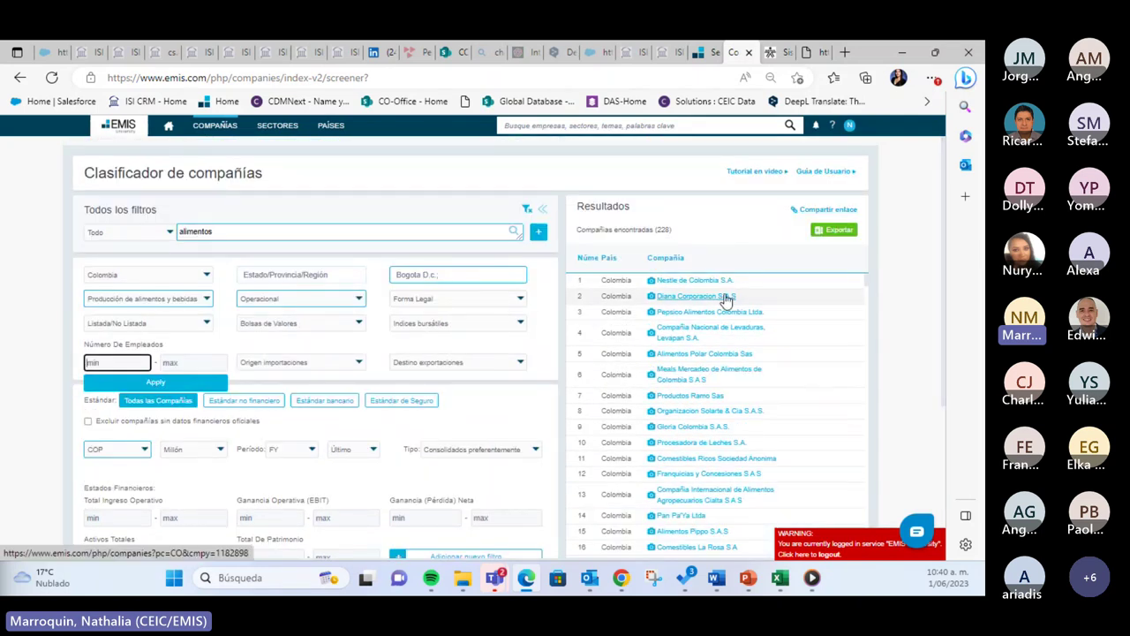
{"action": "left_click", "coordinate": [944, 256]}
{"action": "scroll", "coordinate": [946, 252], "scroll_direction": "down", "scroll_amount": 1}
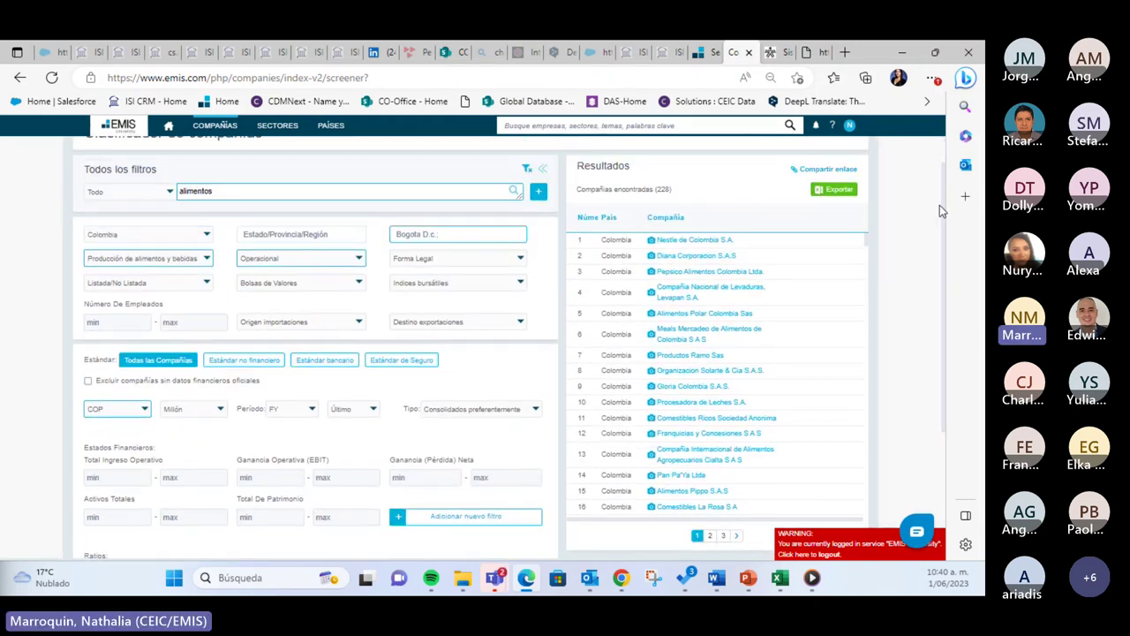
{"action": "left_click_drag", "start_coordinate": [944, 210], "coordinate": [943, 360]}
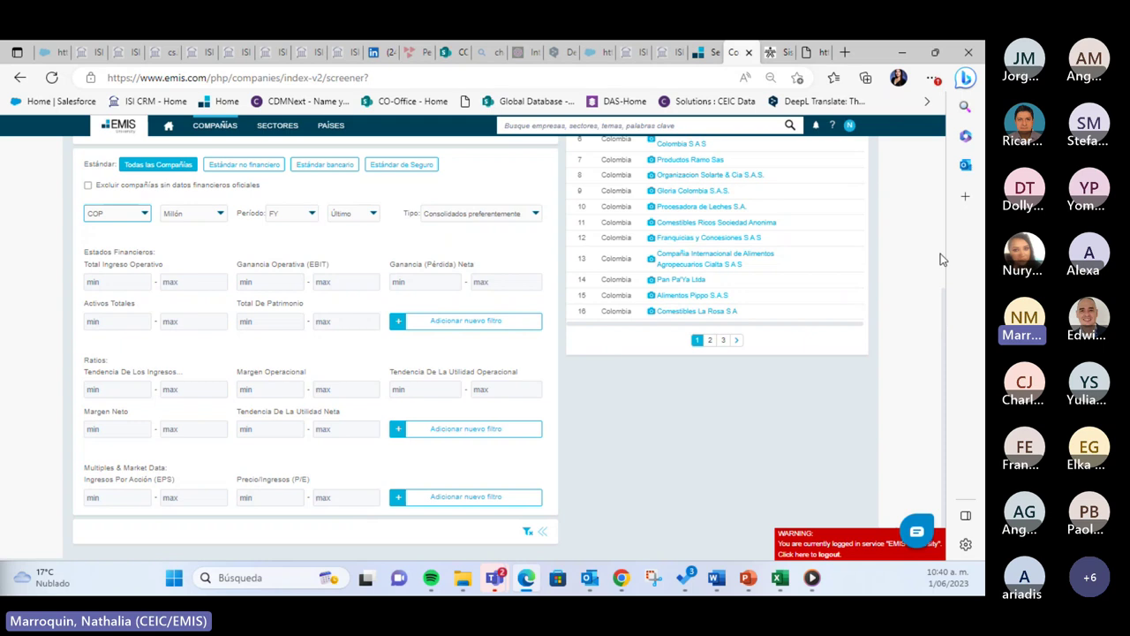
{"action": "scroll", "coordinate": [941, 259], "scroll_direction": "up", "scroll_amount": 3}
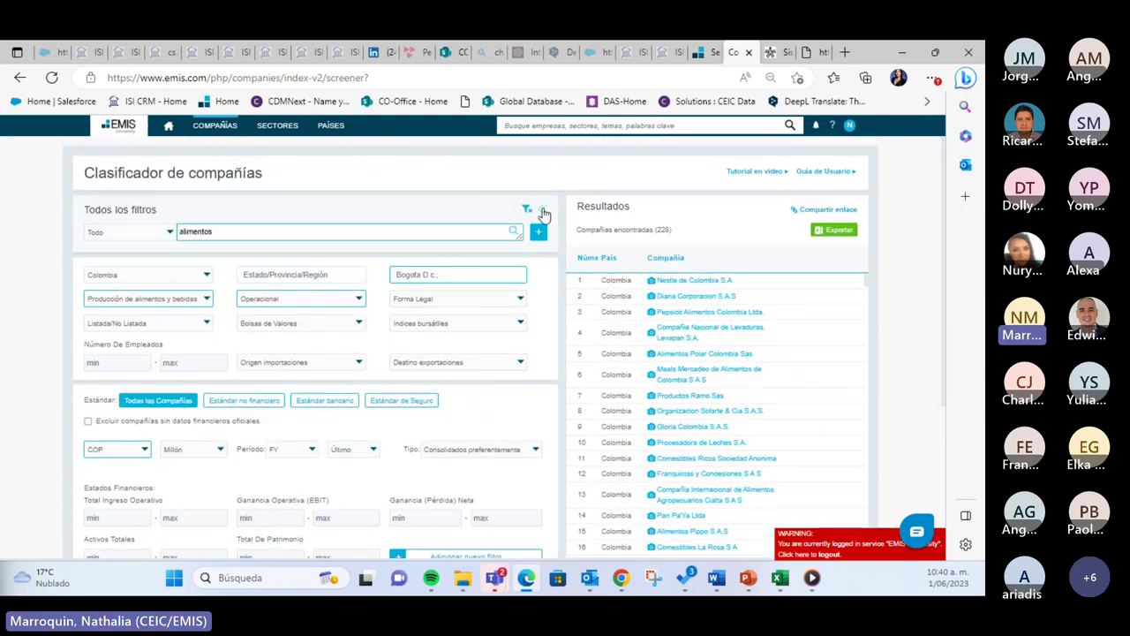
Step: Collapse the full filter view to expand the results table, and look over the applied search criteria and company details
{"action": "left_click", "coordinate": [544, 214]}
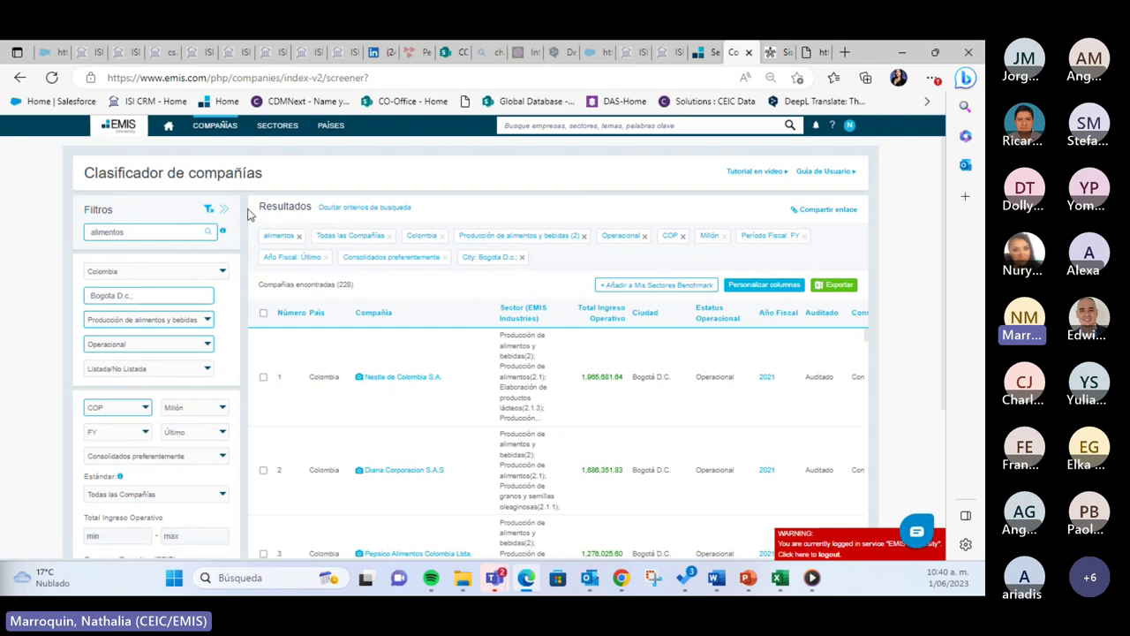
{"action": "left_click", "coordinate": [226, 214]}
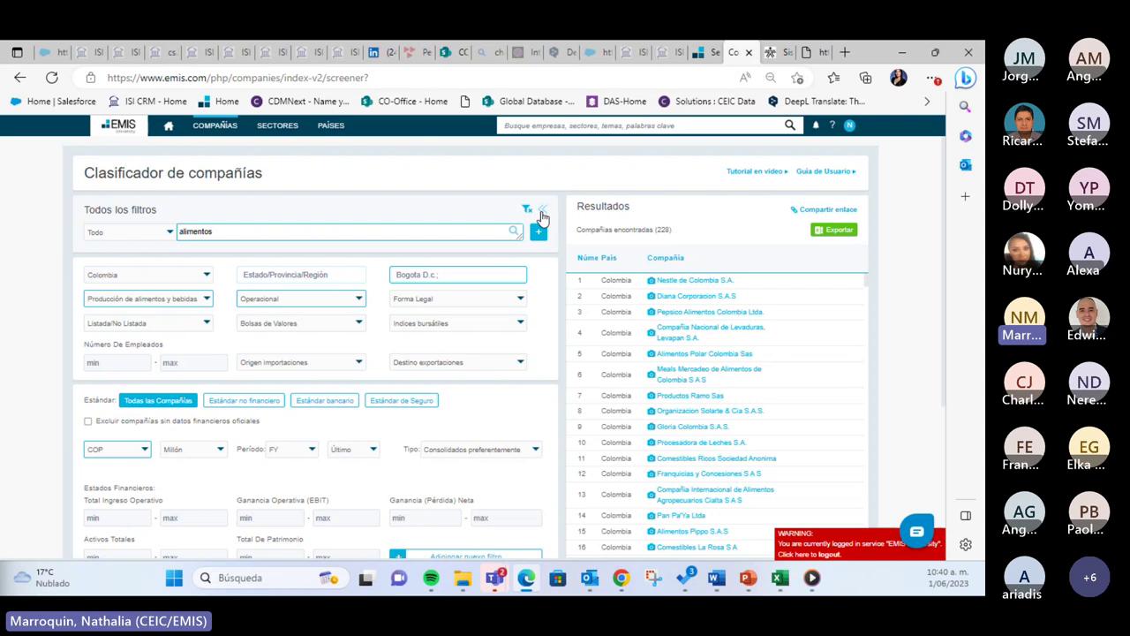
{"action": "left_click", "coordinate": [542, 212]}
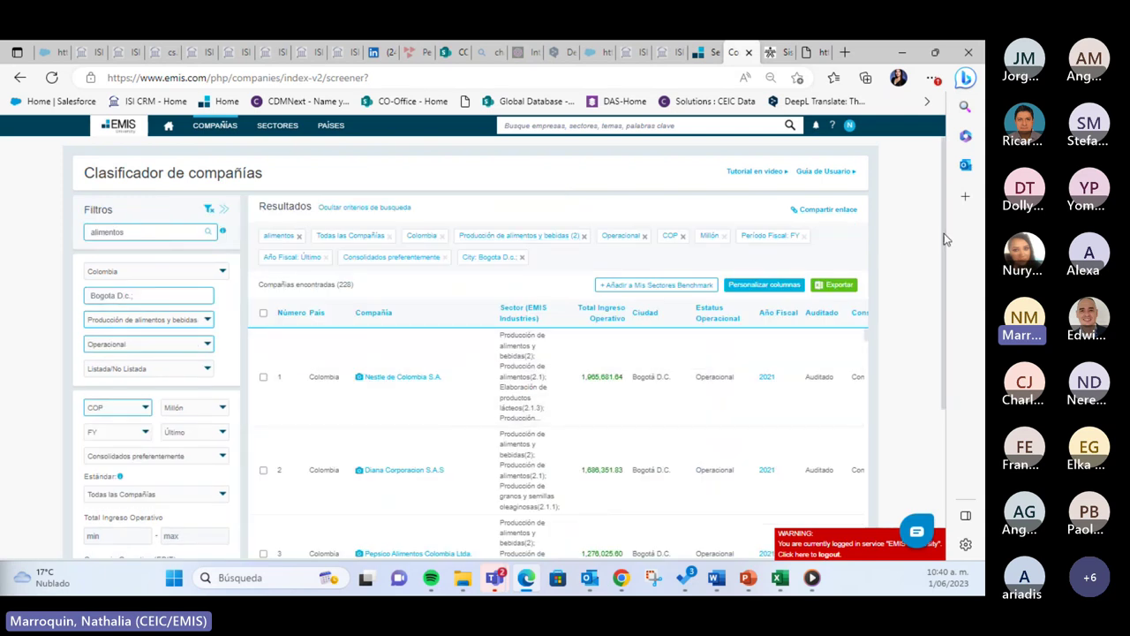
{"action": "left_click_drag", "start_coordinate": [944, 233], "coordinate": [936, 298]}
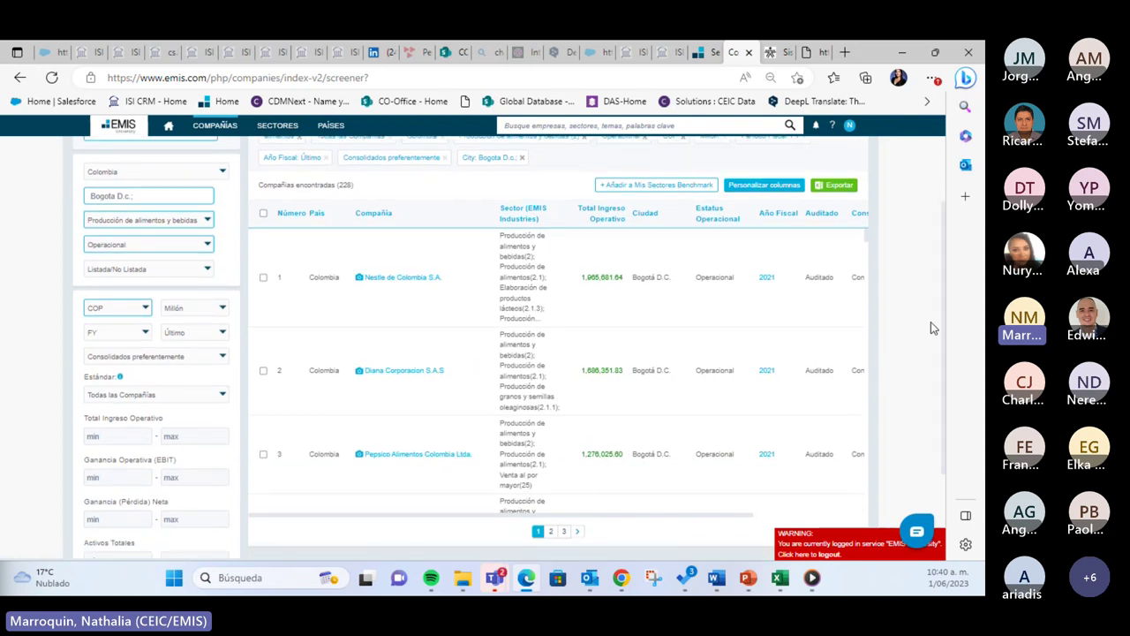
{"action": "left_click_drag", "start_coordinate": [944, 306], "coordinate": [872, 220]}
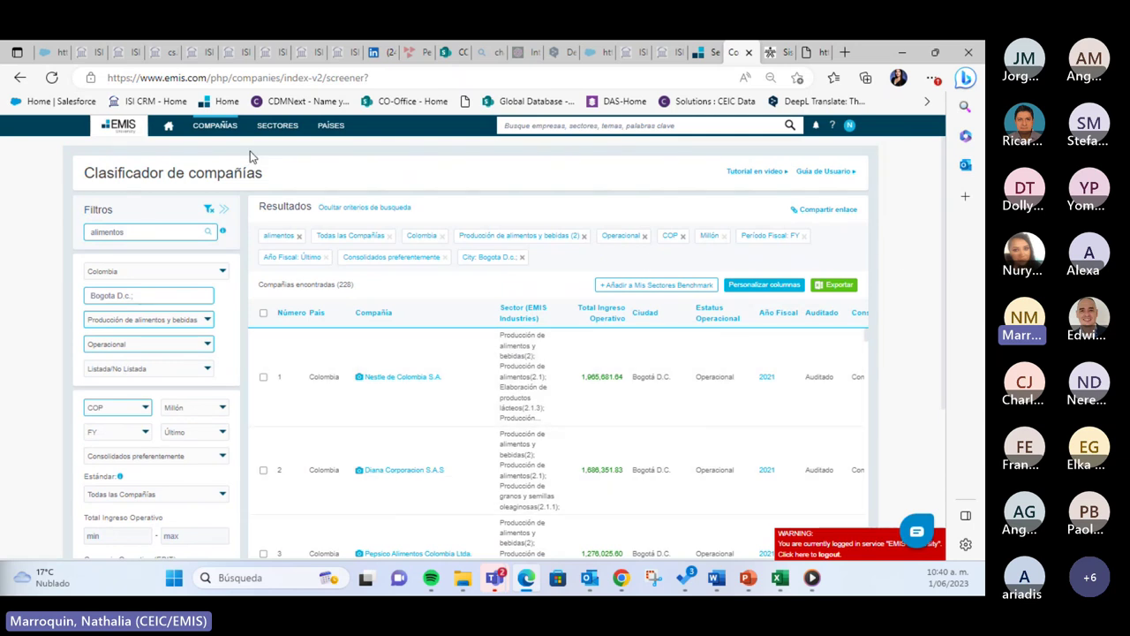
Step: Go to the home page, open Fuentes sectoriales globales and look over the listed industry sources
{"action": "left_click", "coordinate": [170, 129]}
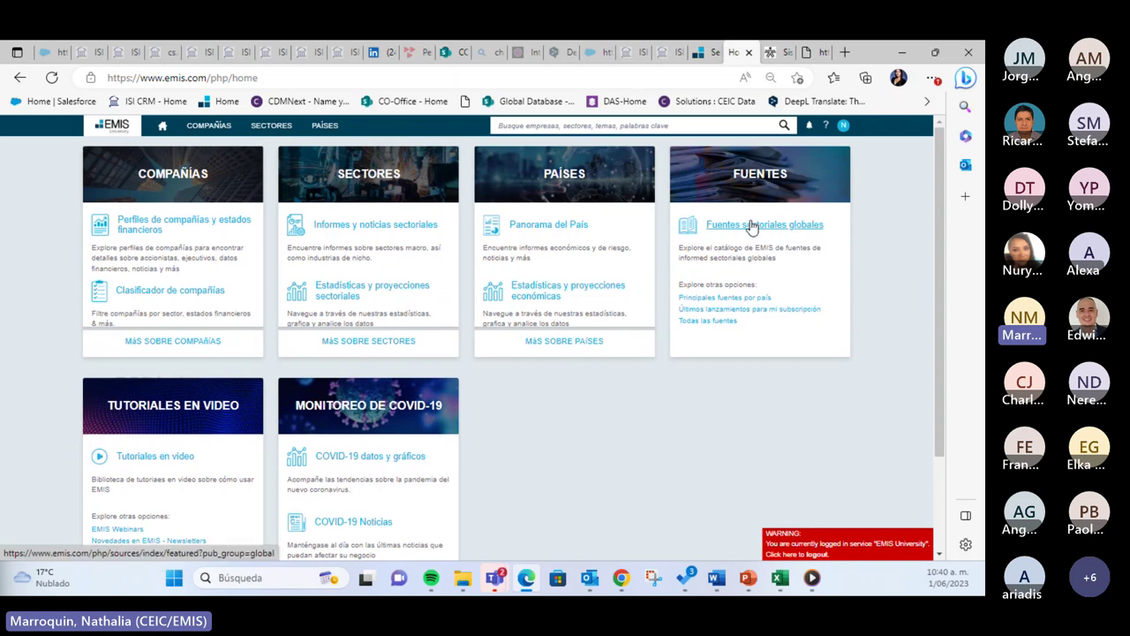
{"action": "left_click", "coordinate": [752, 227]}
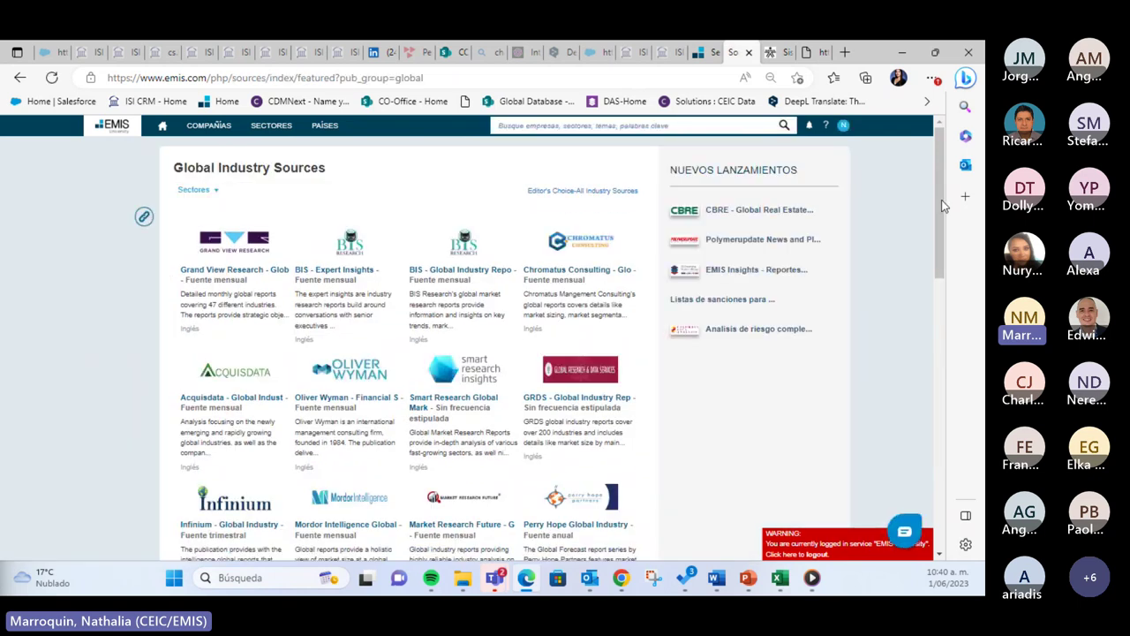
{"action": "scroll", "coordinate": [944, 210], "scroll_direction": "down", "scroll_amount": 1}
{"action": "scroll", "coordinate": [944, 211], "scroll_direction": "down", "scroll_amount": 1}
{"action": "left_click_drag", "start_coordinate": [943, 198], "coordinate": [297, 227]}
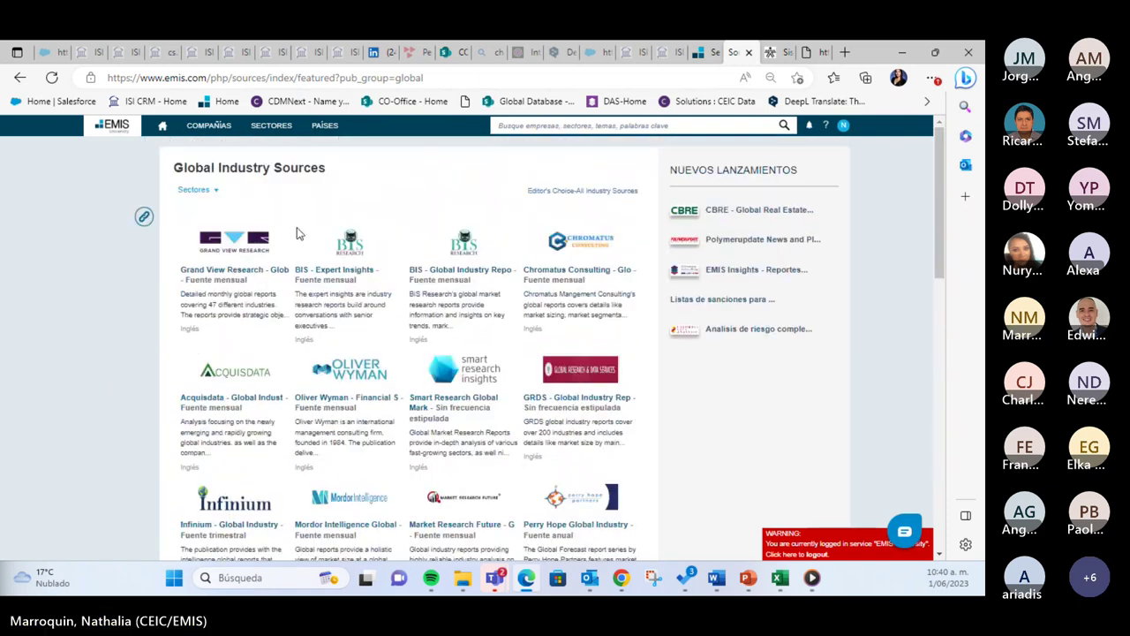
{"action": "left_click_drag", "start_coordinate": [206, 203], "coordinate": [907, 191]}
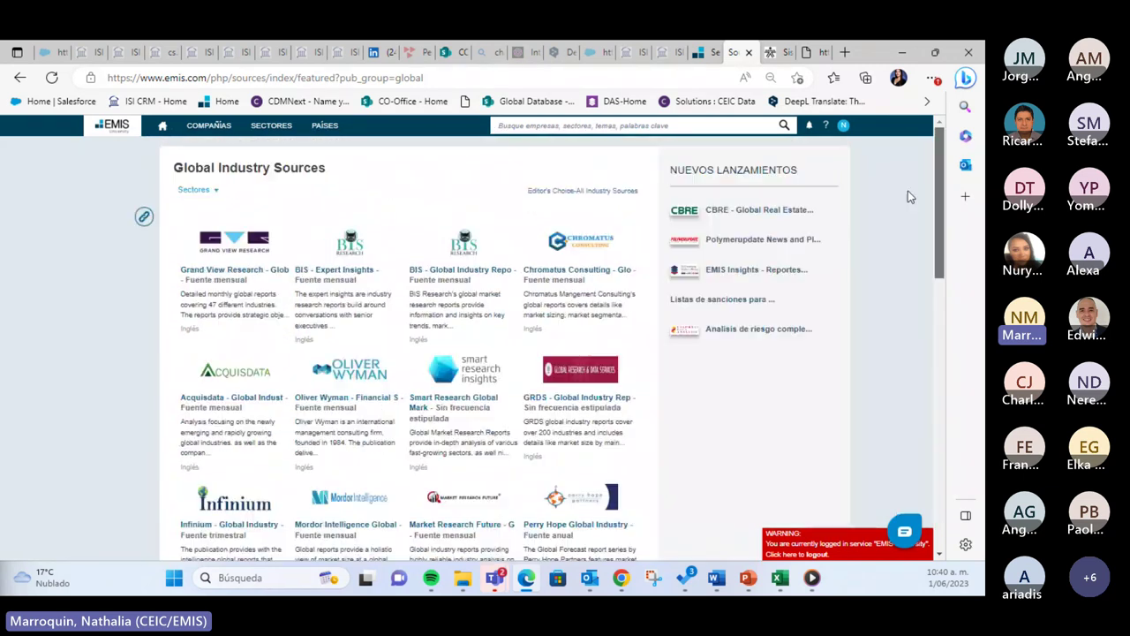
Step: Filter the global industry sources by the NAICS 2017 sector Comercio al por Mayor (42)
{"action": "left_click", "coordinate": [196, 190]}
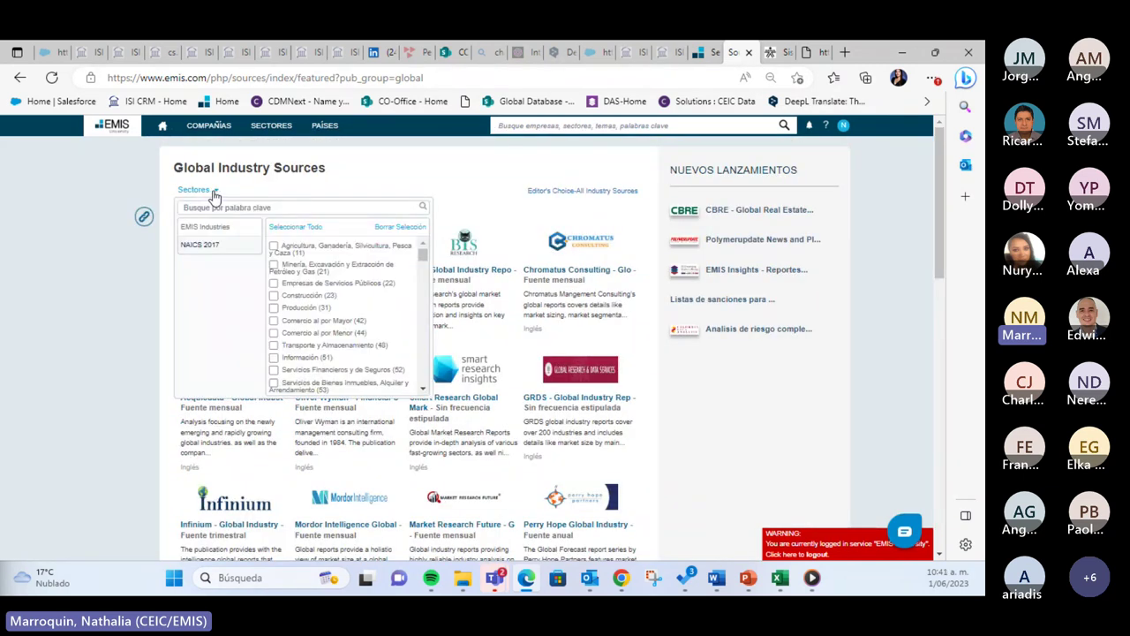
{"action": "left_click", "coordinate": [217, 191]}
{"action": "left_click", "coordinate": [211, 191]}
{"action": "left_click", "coordinate": [274, 333]}
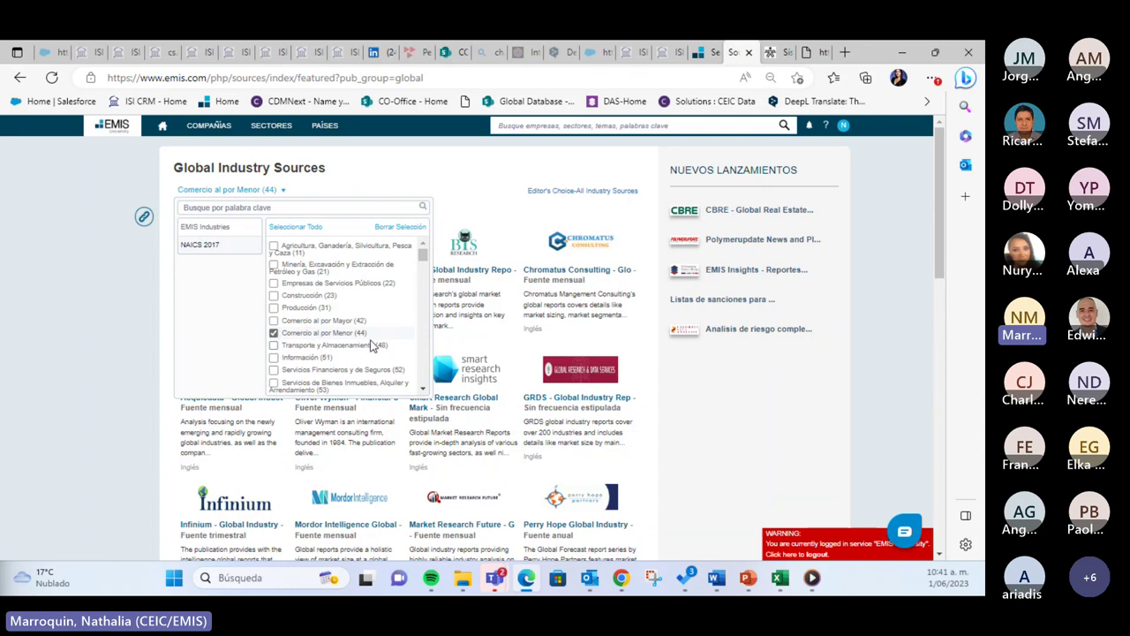
{"action": "left_click", "coordinate": [273, 321]}
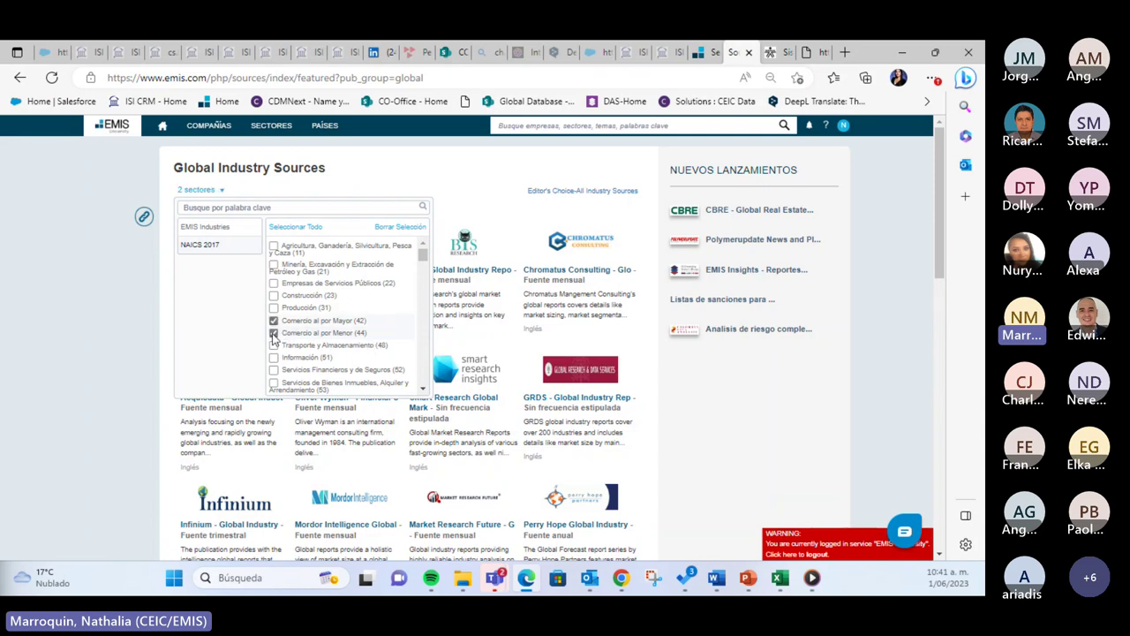
{"action": "left_click", "coordinate": [479, 188]}
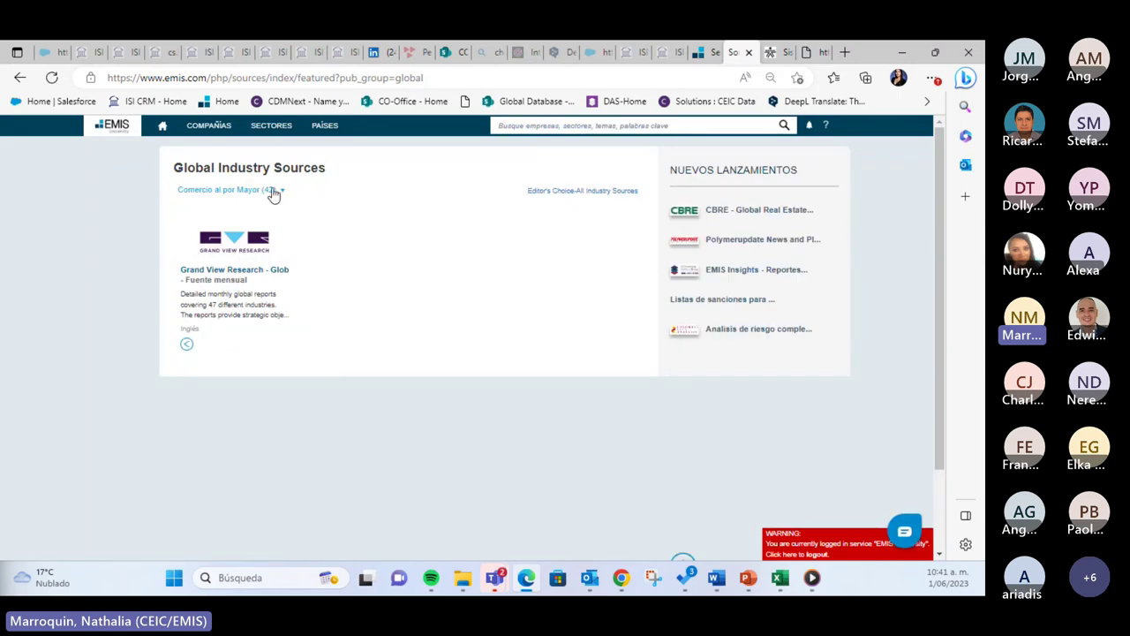
Step: Clear the sector selection on the global industry sources
{"action": "left_click", "coordinate": [277, 193]}
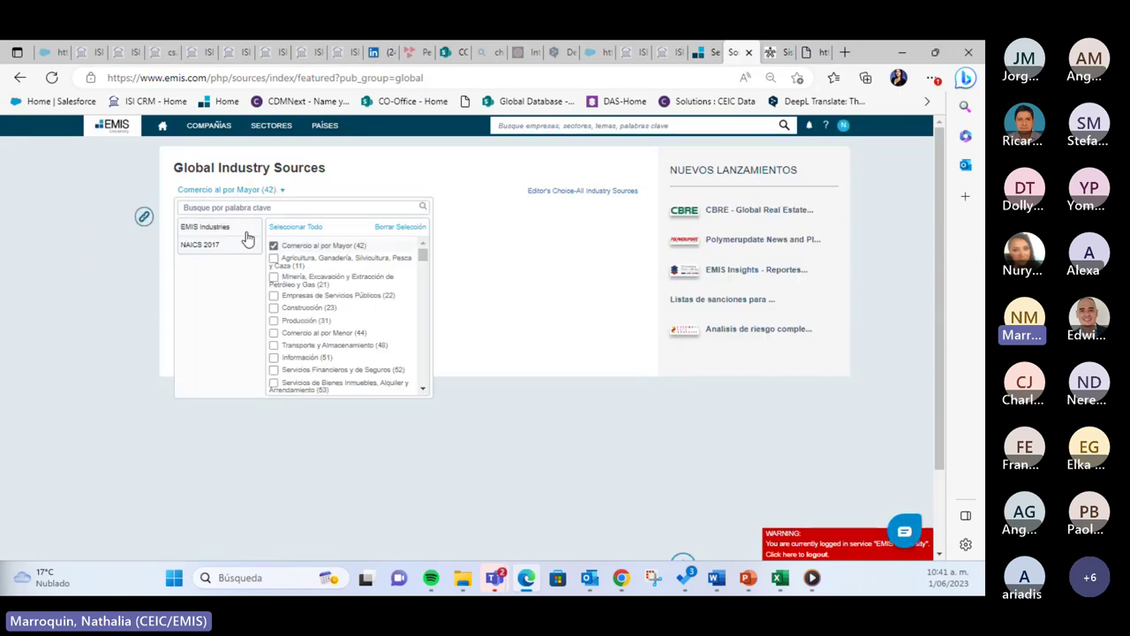
{"action": "left_click", "coordinate": [403, 227]}
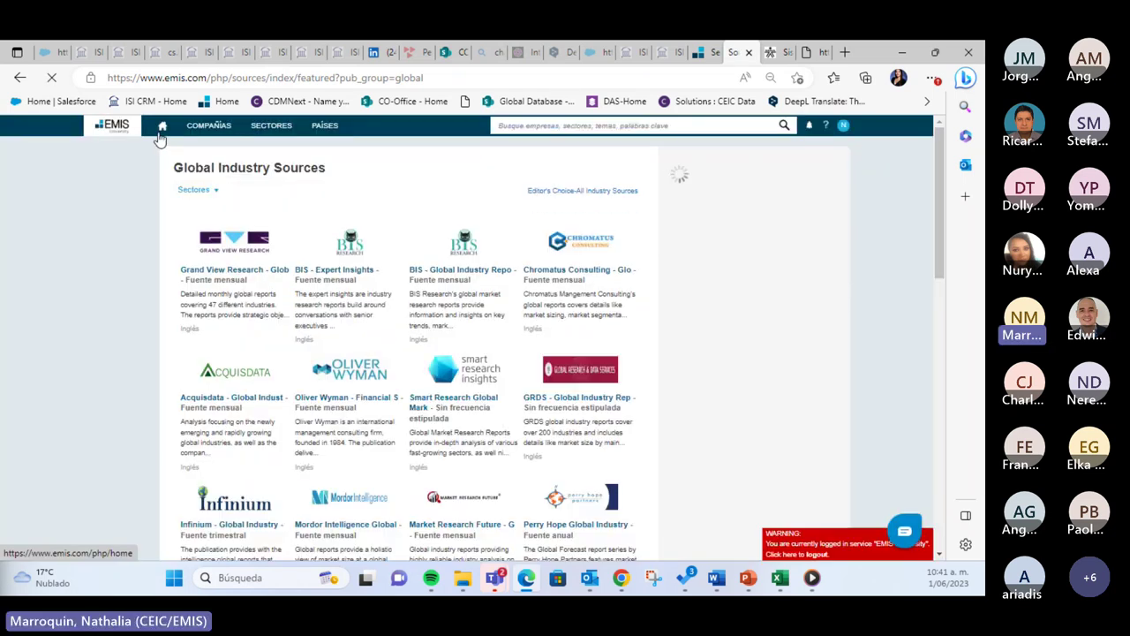
Step: Return to the home page and review the Fuentes options, Tutoriales en video and Monitoreo de COVID-19 sections
{"action": "left_click", "coordinate": [162, 128]}
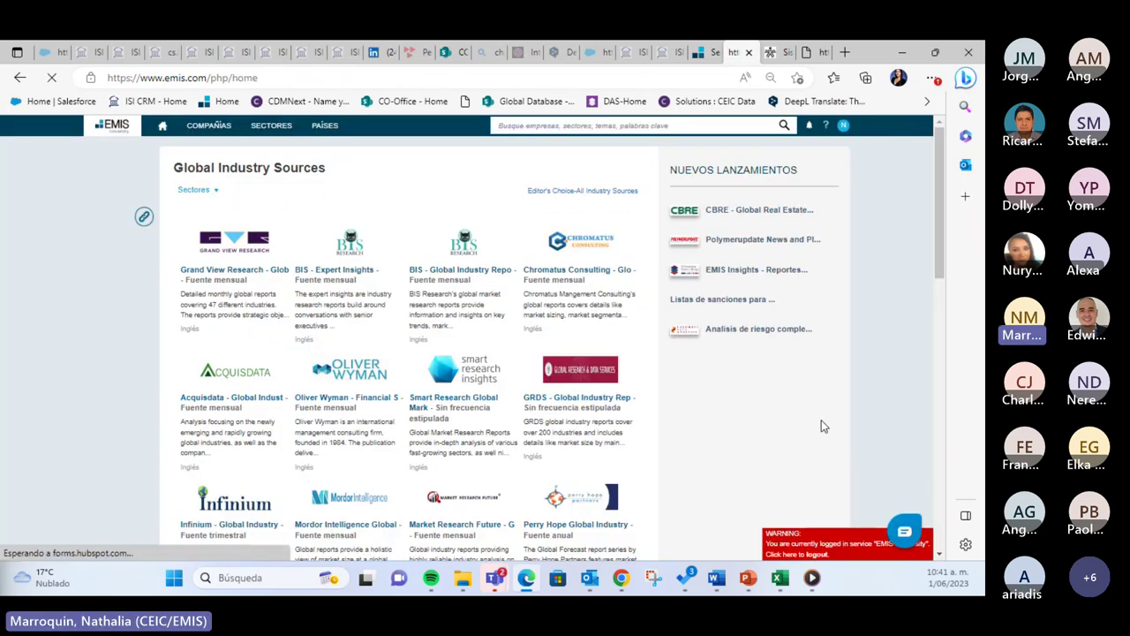
{"action": "scroll", "coordinate": [938, 284], "scroll_direction": "down", "scroll_amount": 2}
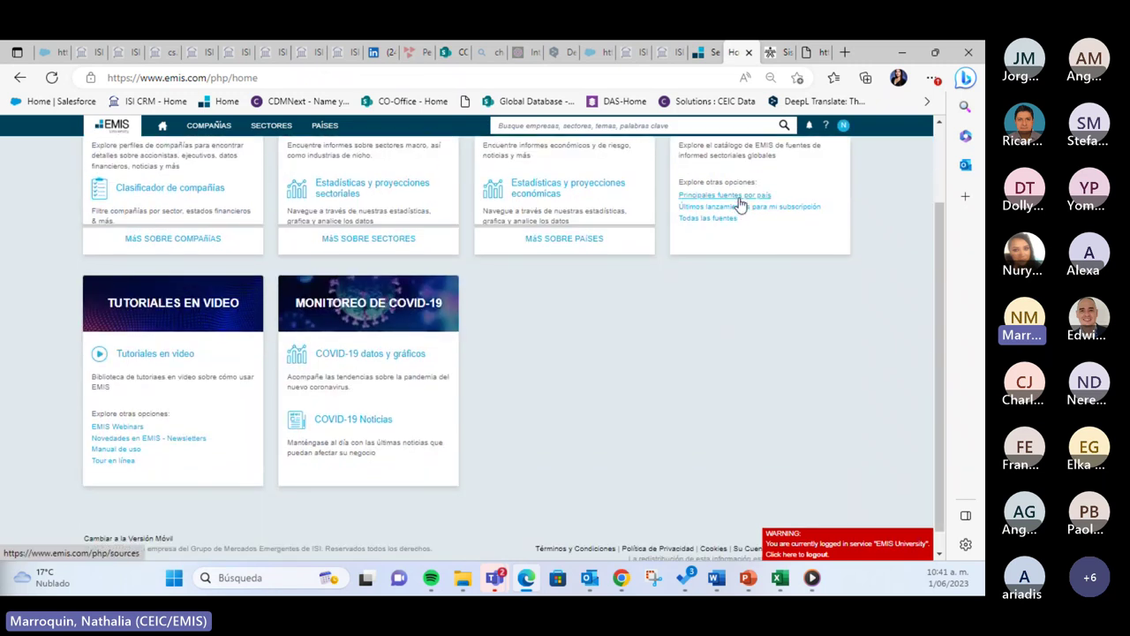
{"action": "scroll", "coordinate": [918, 302], "scroll_direction": "up", "scroll_amount": 1}
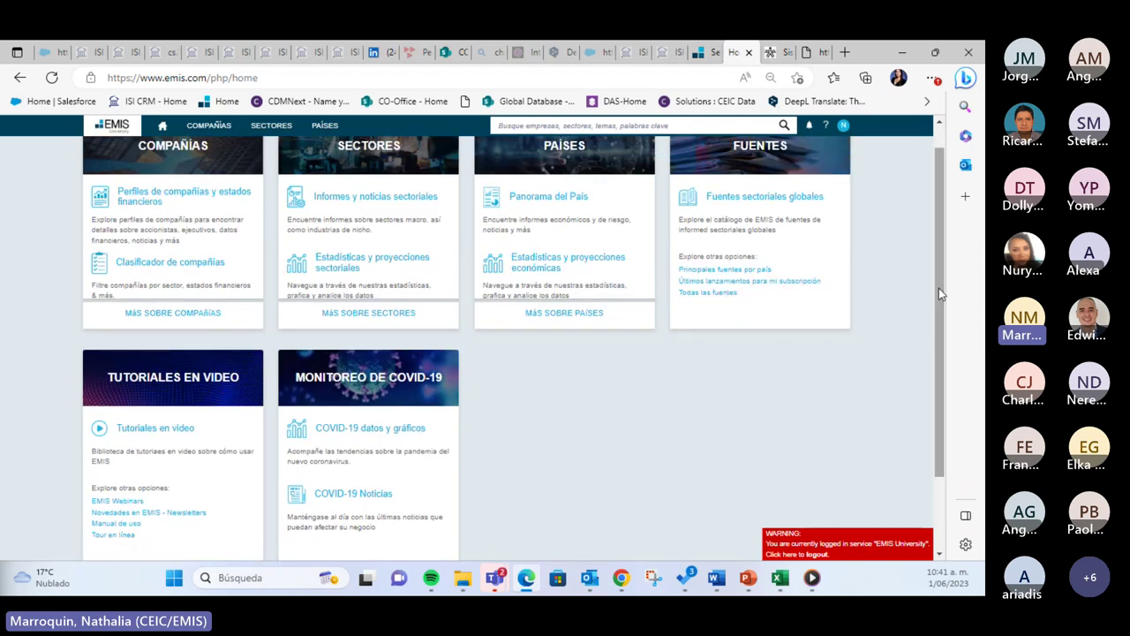
{"action": "scroll", "coordinate": [939, 288], "scroll_direction": "down", "scroll_amount": 2}
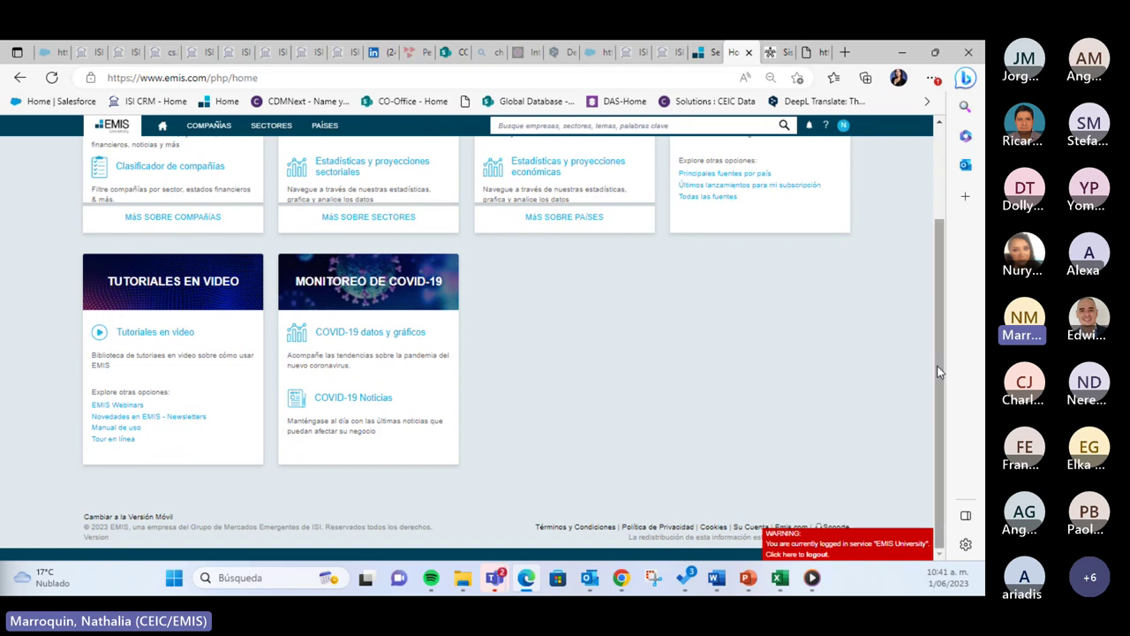
{"action": "scroll", "coordinate": [935, 317], "scroll_direction": "up", "scroll_amount": 2}
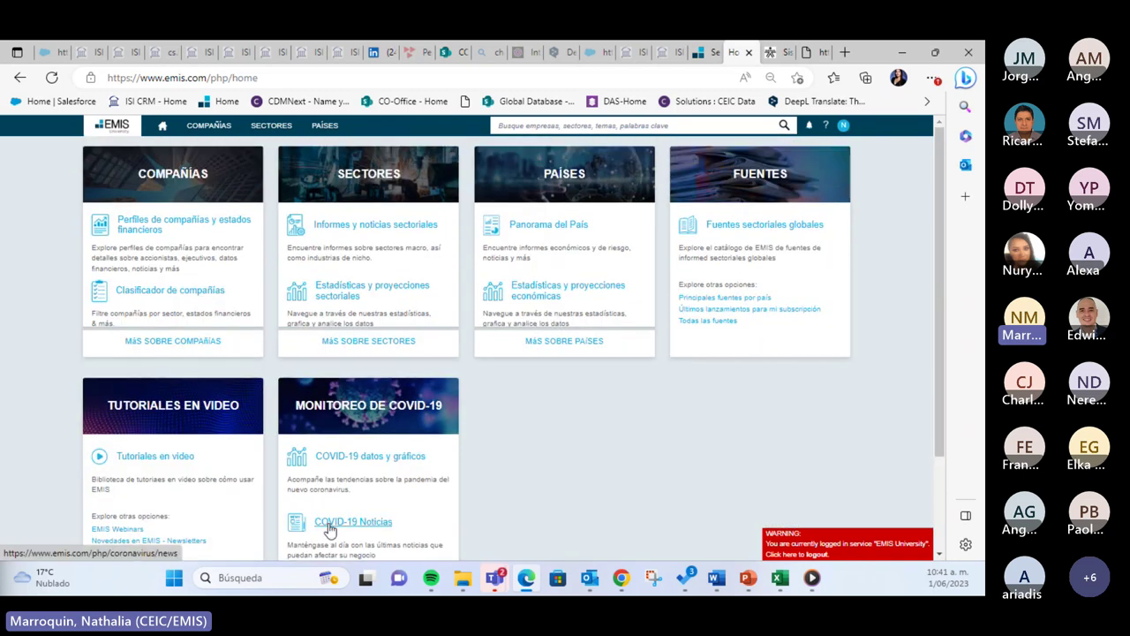